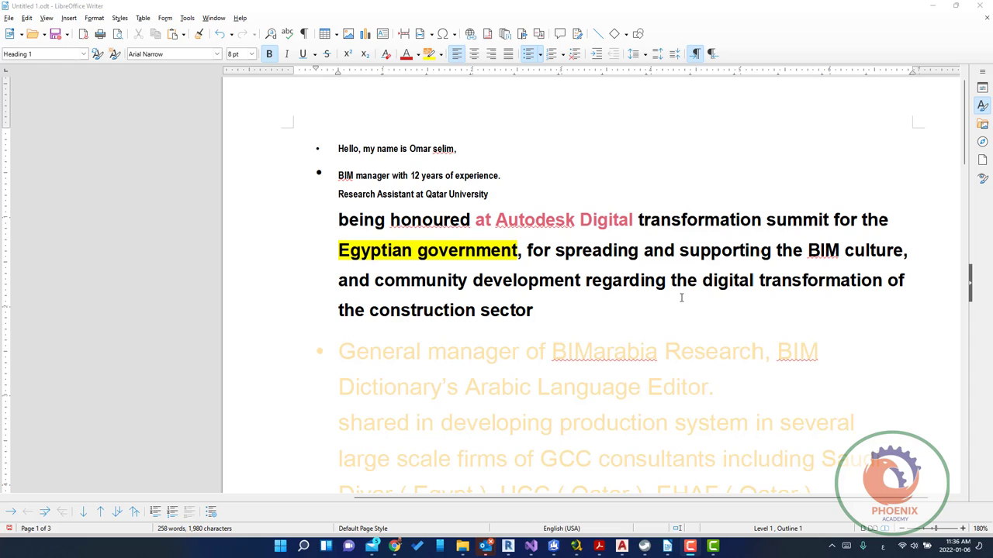
Step: Place the cursor in the CV text and bring up the Page Style settings
scroll(481, 501, "right", 1)
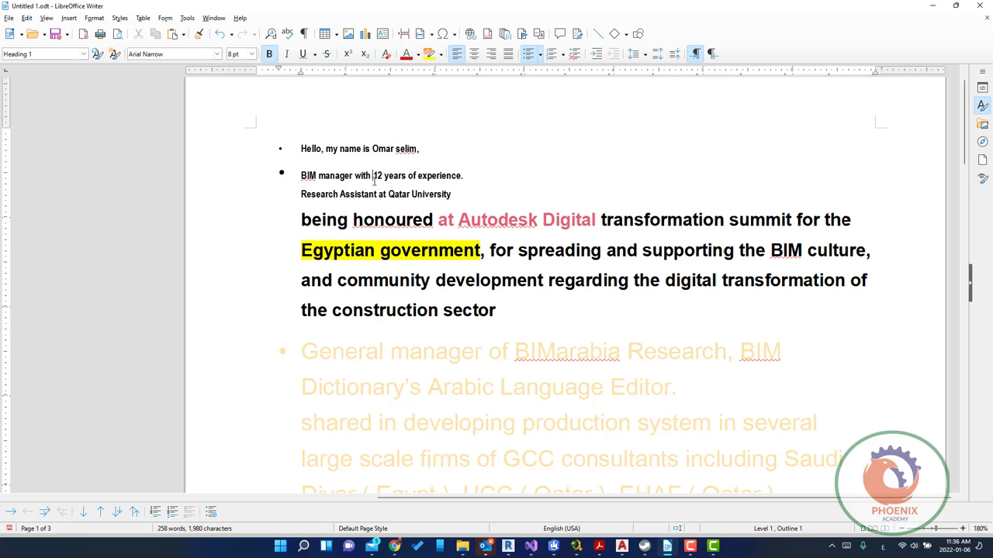
left_click(417, 318)
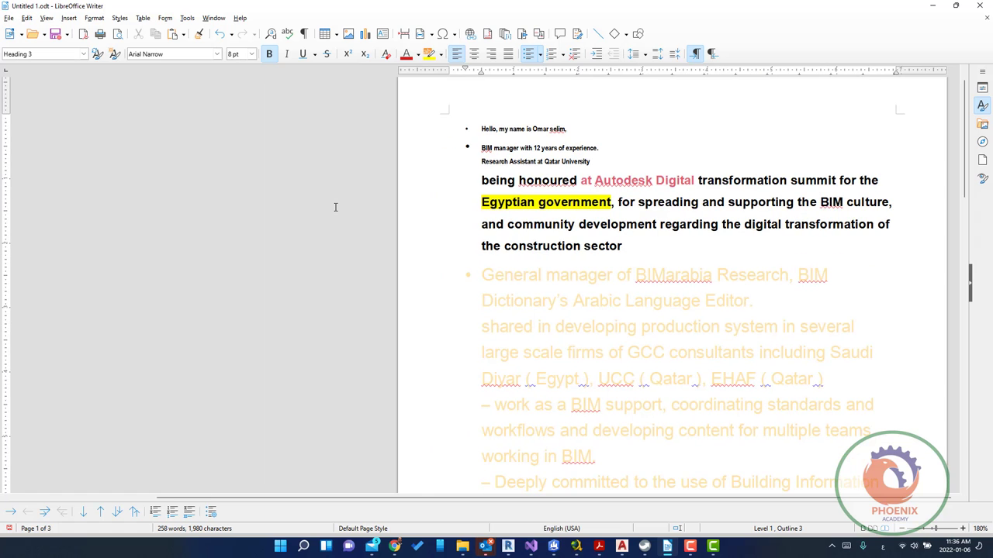
scroll(335, 210, "down", 5, "ctrl")
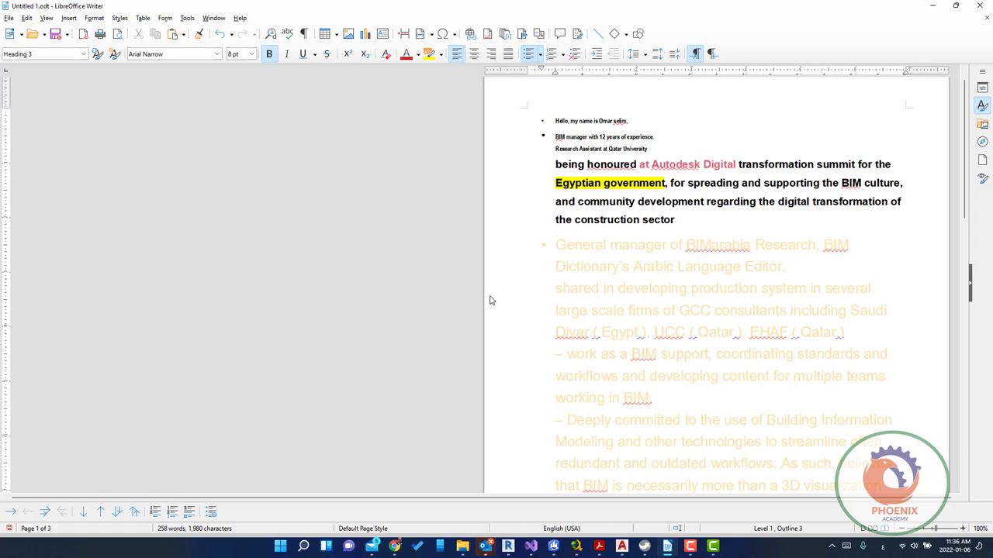
scroll(526, 354, "down", 5, "ctrl")
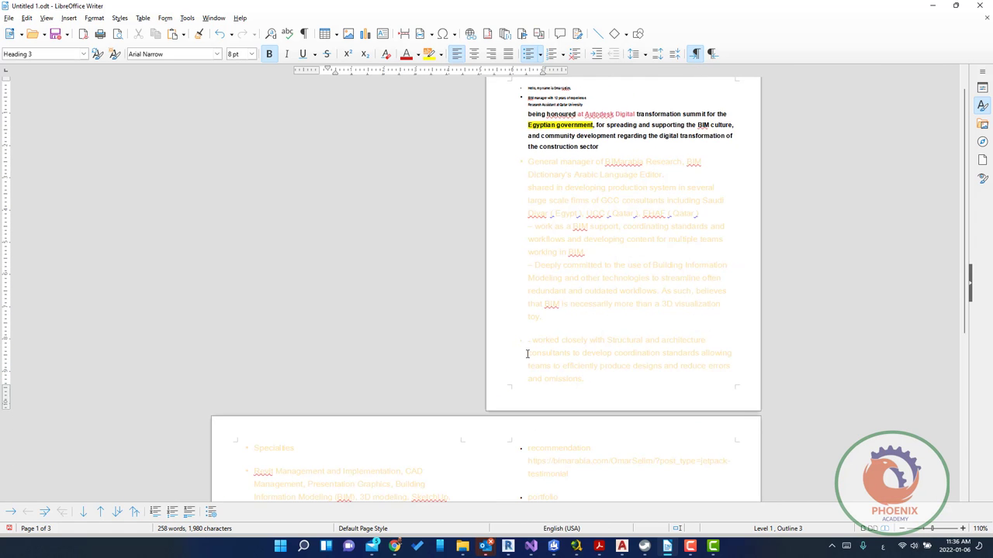
scroll(527, 354, "up", 2, "ctrl")
scroll(527, 354, "up", 1, "ctrl")
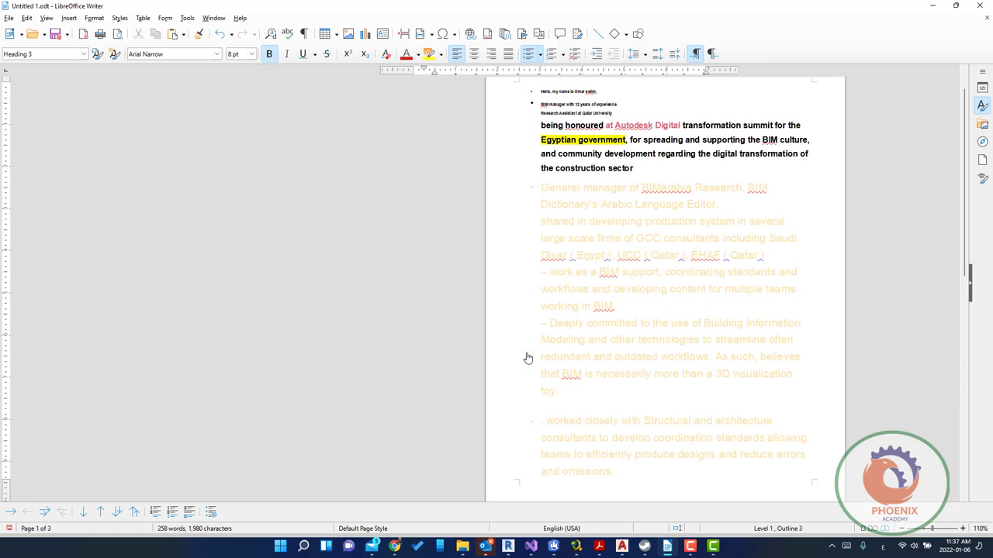
scroll(527, 353, "up", 2, "ctrl")
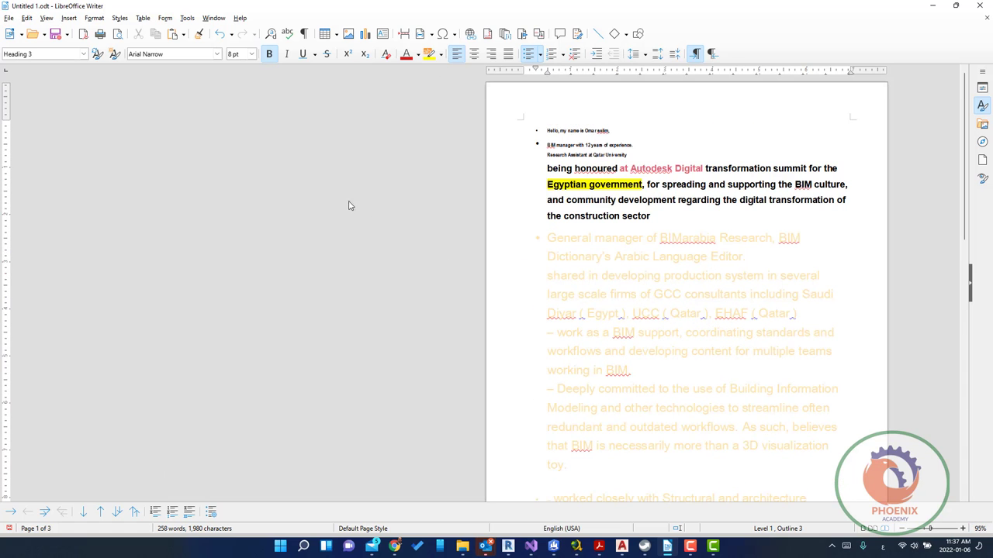
left_click(120, 18)
mouse_move(98, 17)
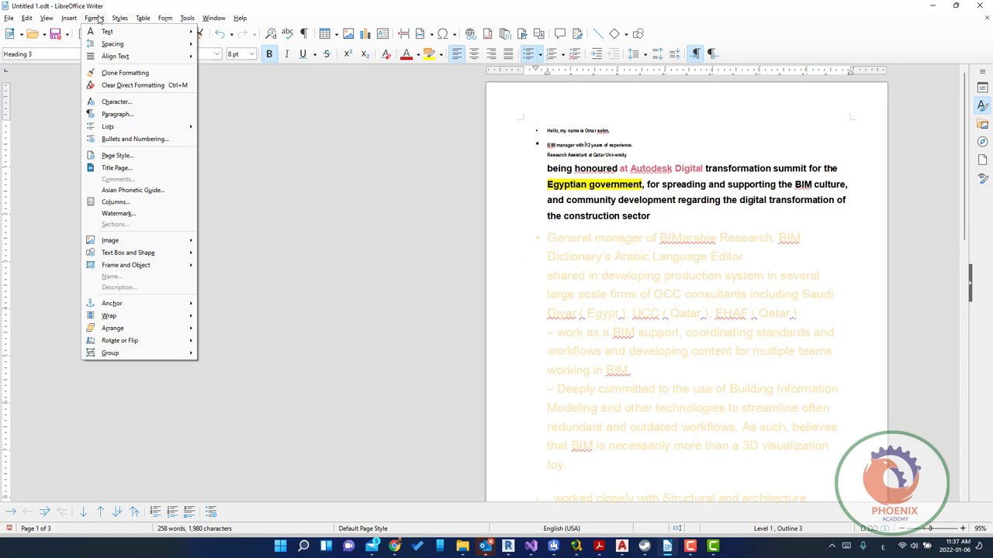
left_click(151, 159)
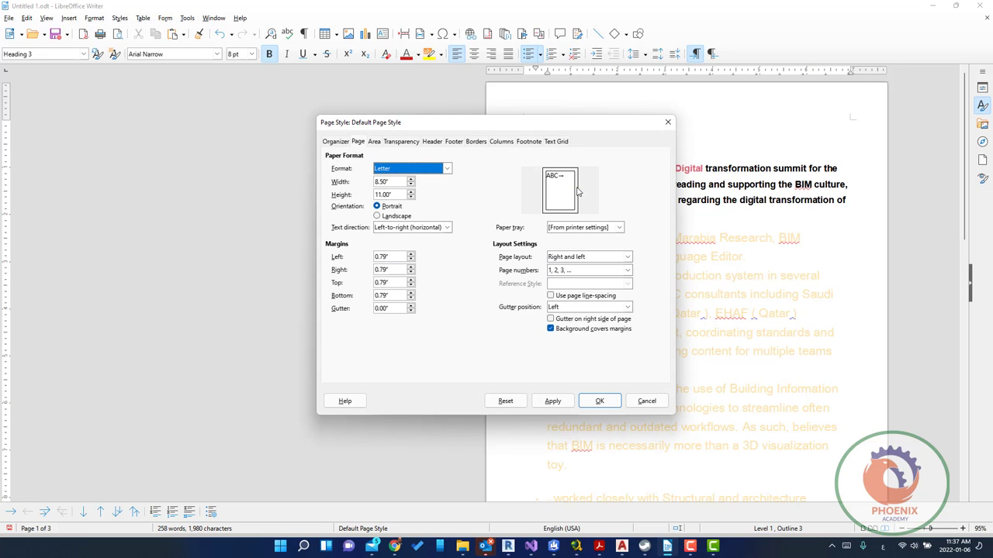
left_click(328, 141)
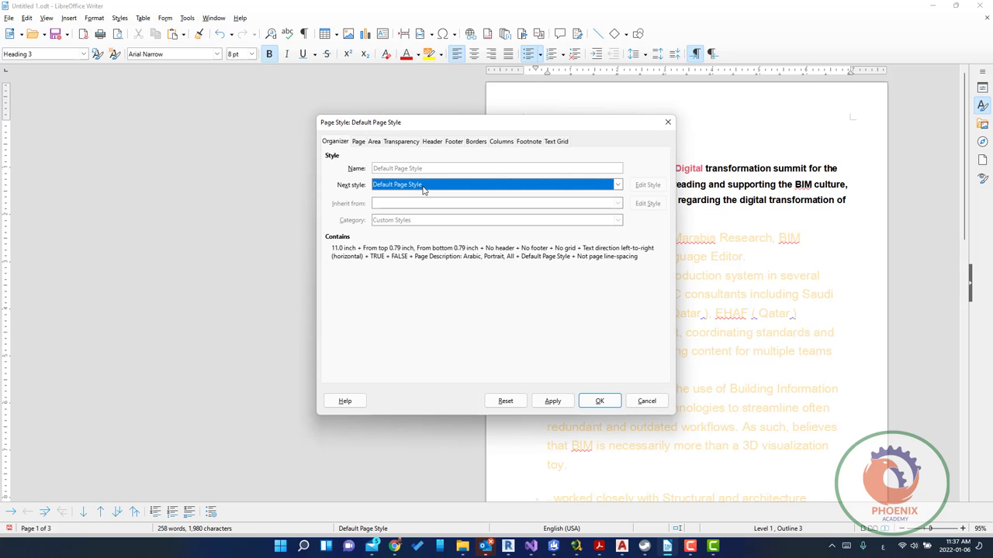
left_click(358, 142)
Step: Set the paper format to Tabloid in landscape orientation (17 × 11 inches) and confirm
left_click(427, 170)
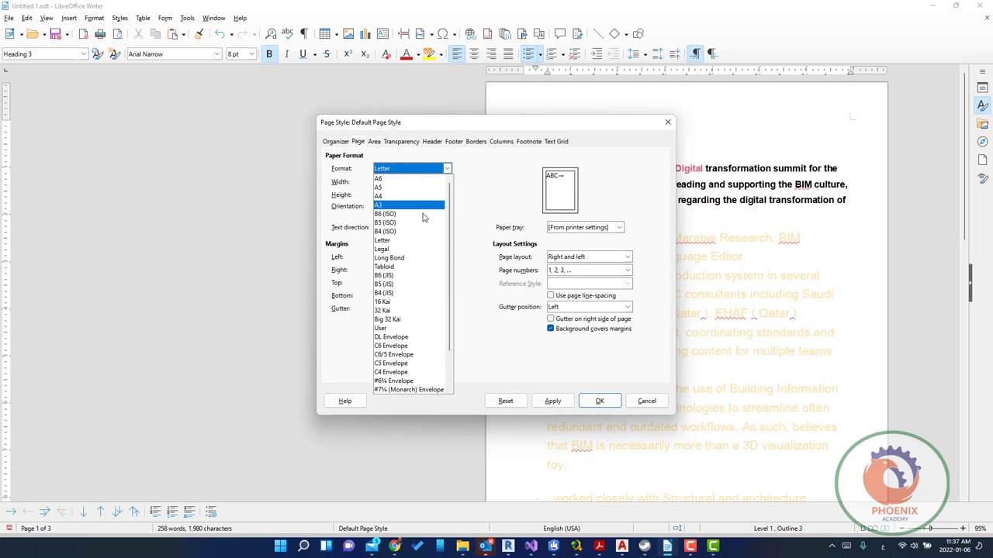
scroll(493, 183, "up", 2)
left_click(493, 184)
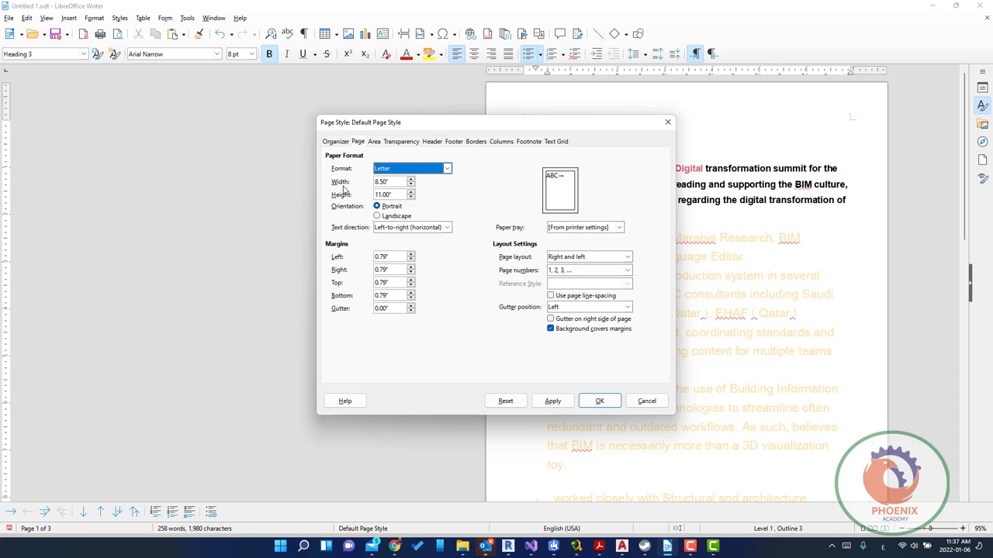
left_click(423, 169)
left_click(417, 223)
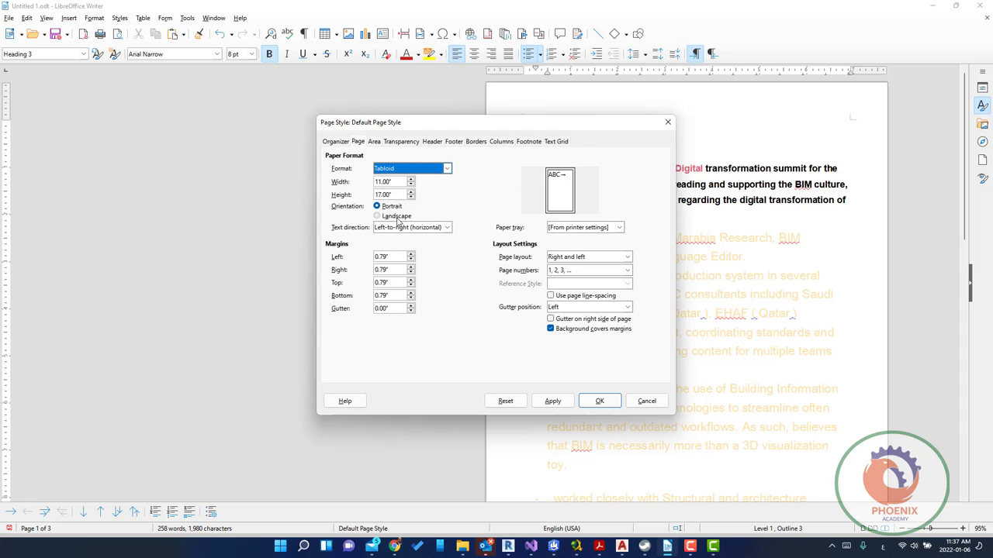
left_click(394, 217)
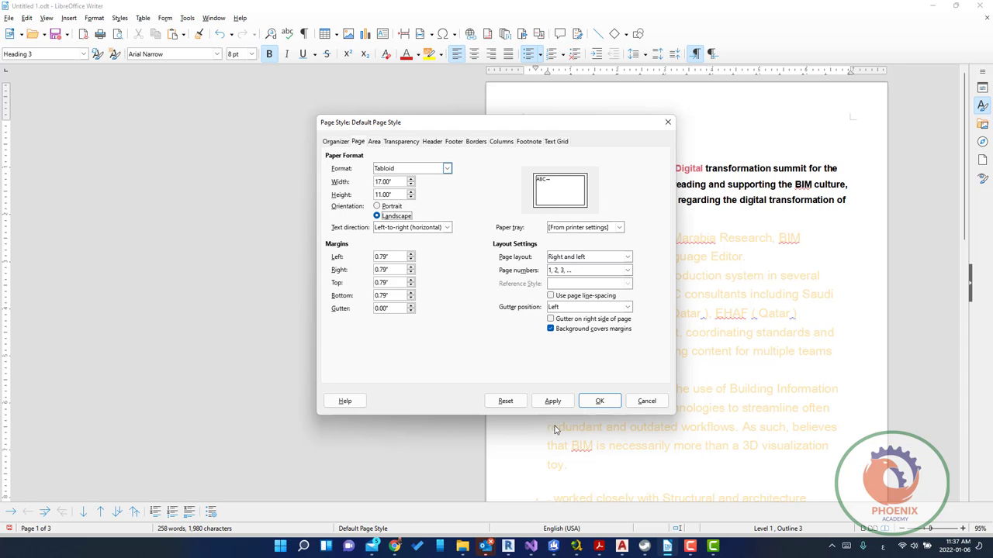
left_click(552, 402)
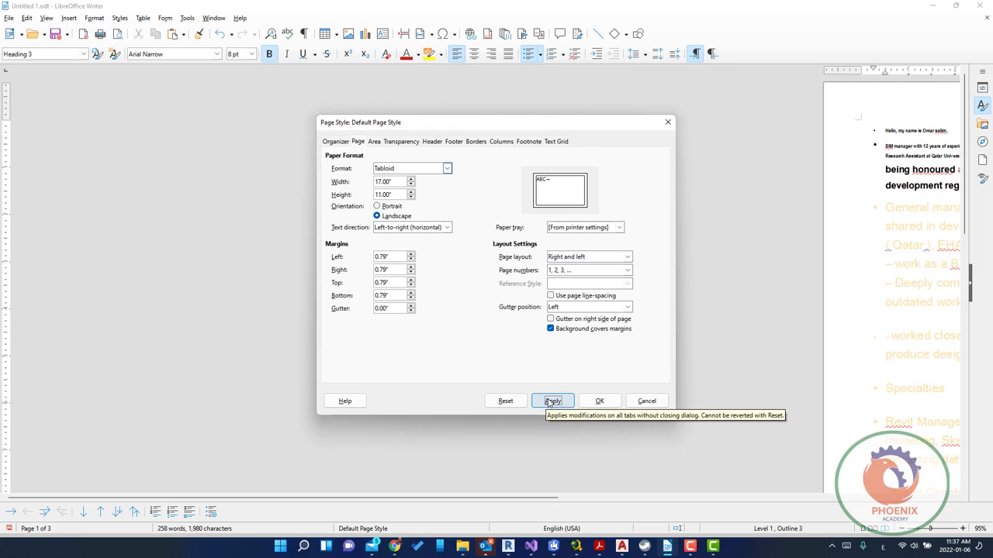
left_click(600, 401)
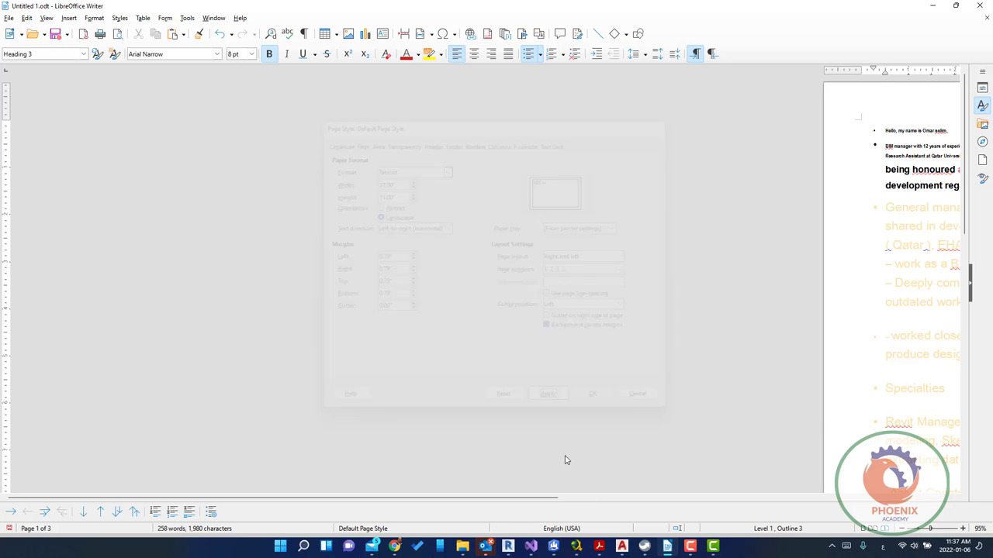
Step: Reduce the top page margin to 0.10", accepting the outside-printable-range warning
left_click_drag(539, 496, 936, 497)
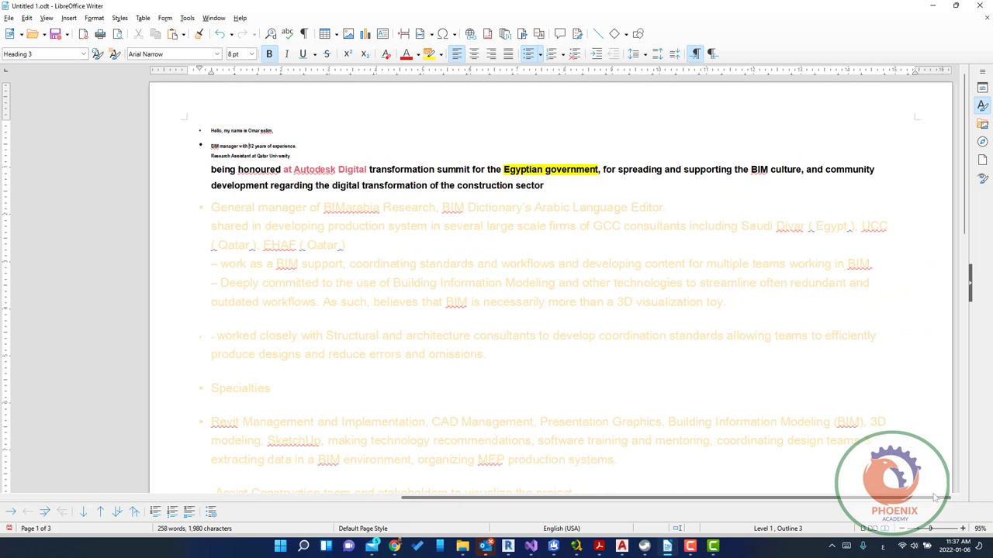
left_click(91, 23)
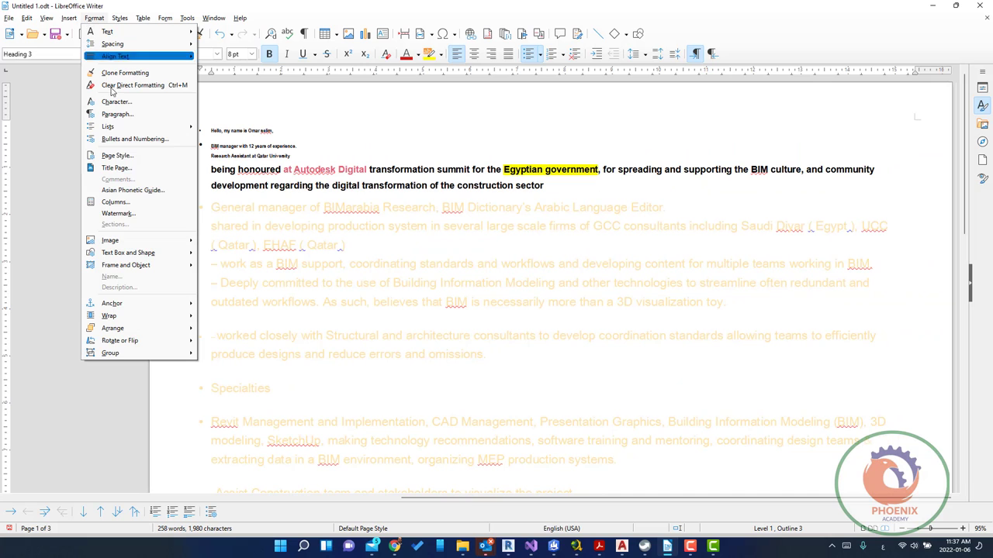
left_click(132, 155)
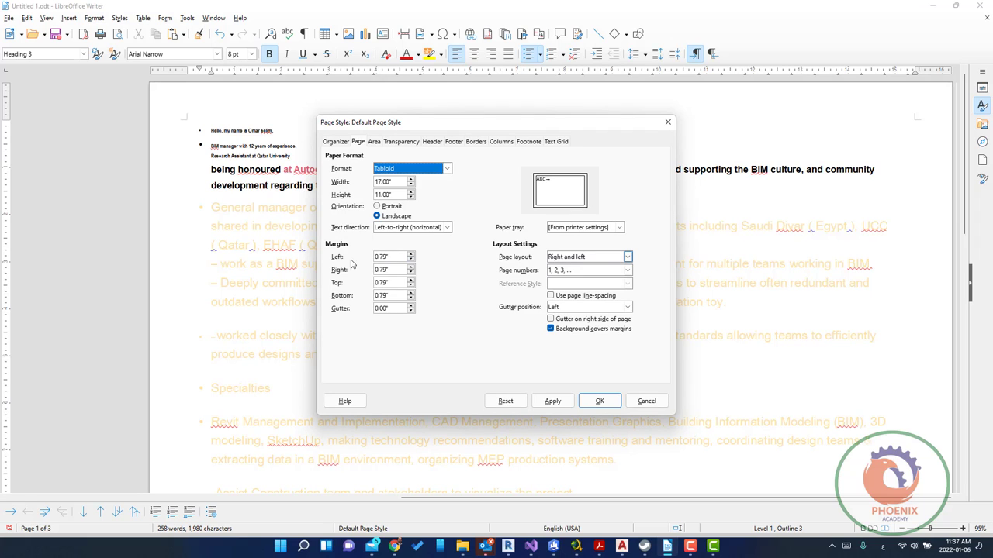
left_click(410, 287)
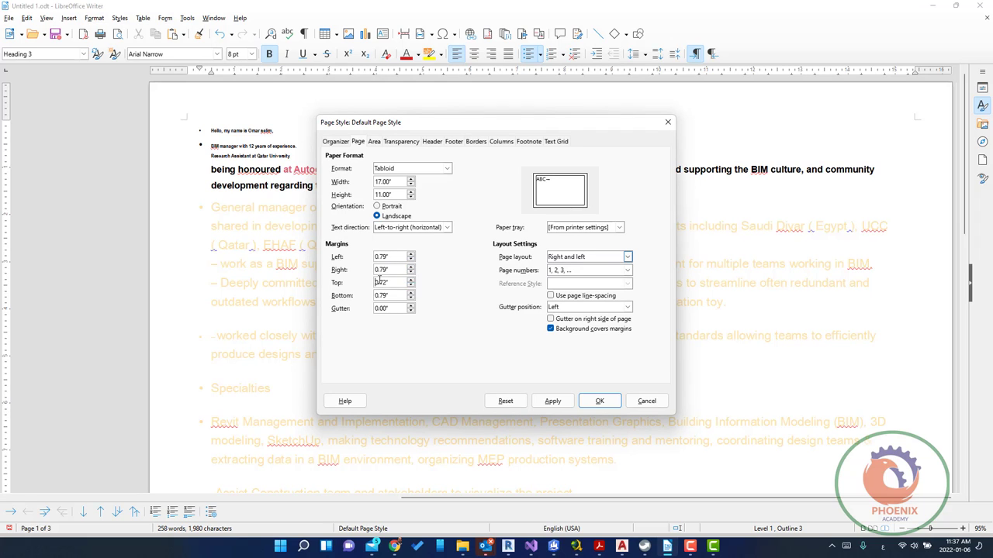
double_click(380, 283)
left_click(552, 401)
left_click(492, 292)
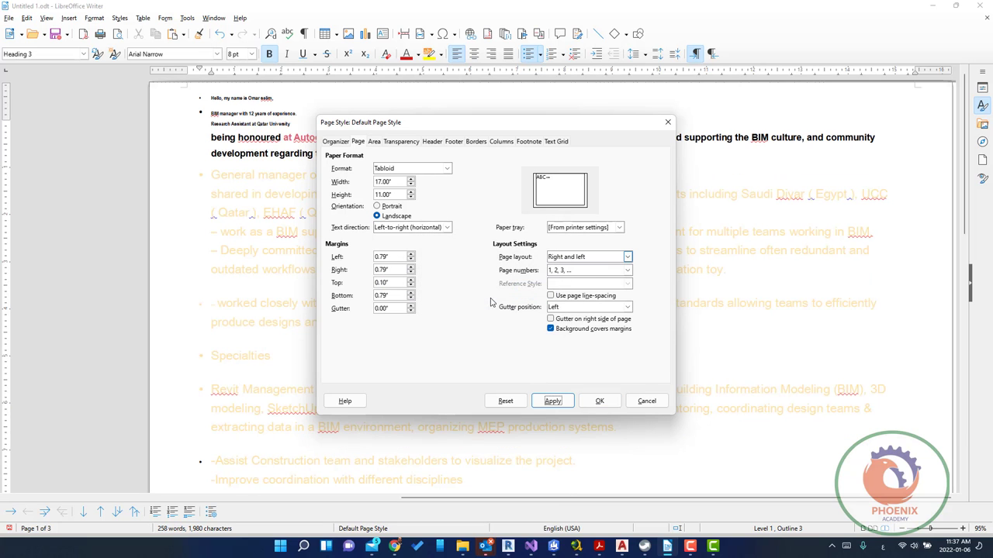
left_click(381, 282)
type("79")
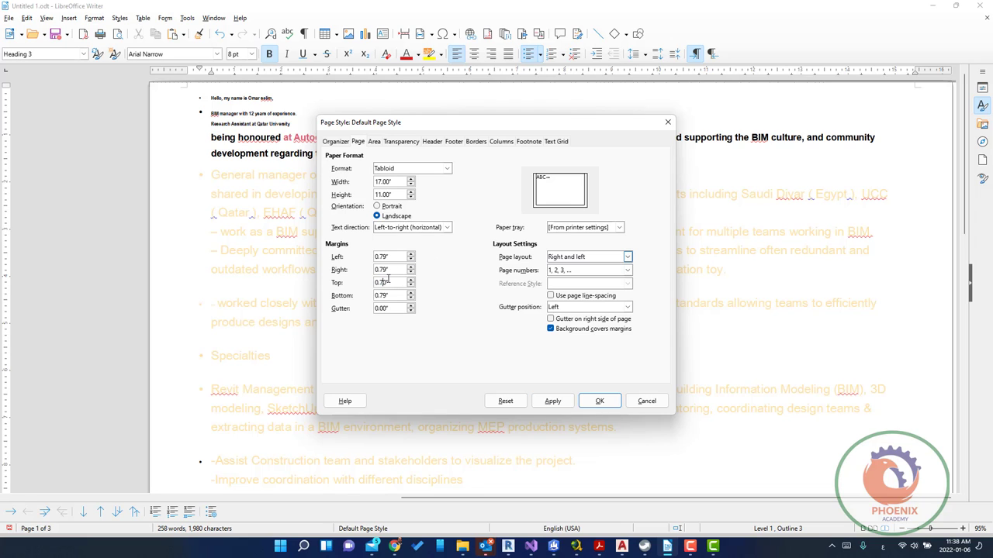
Step: Review the page layout and paper tray options, keeping Right and left layout unchanged
left_click(627, 257)
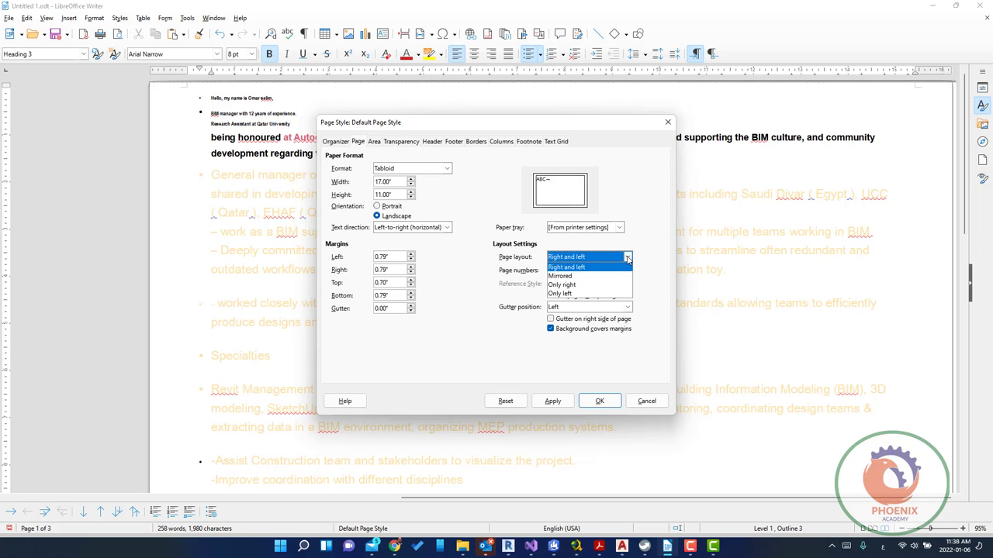
left_click(627, 260)
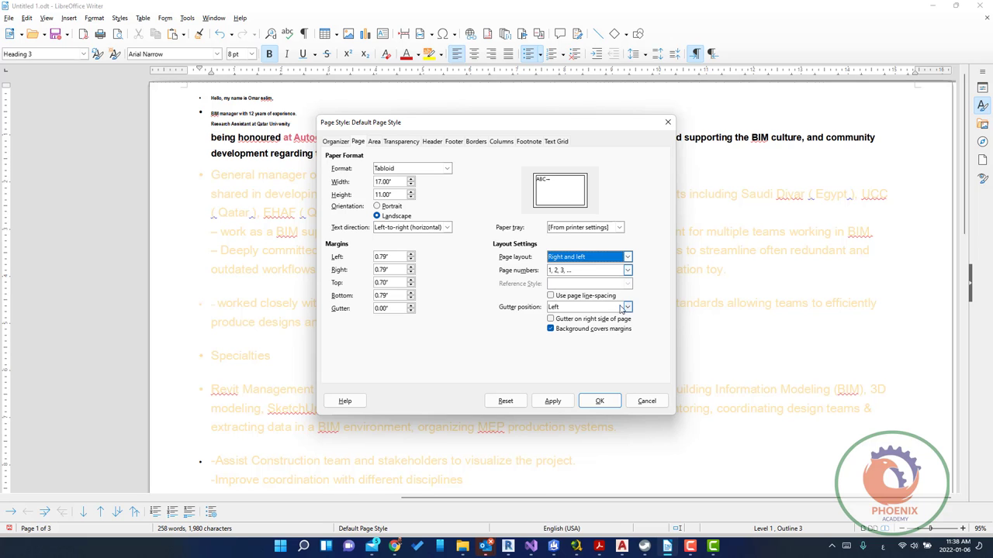
left_click(604, 228)
left_click(606, 228)
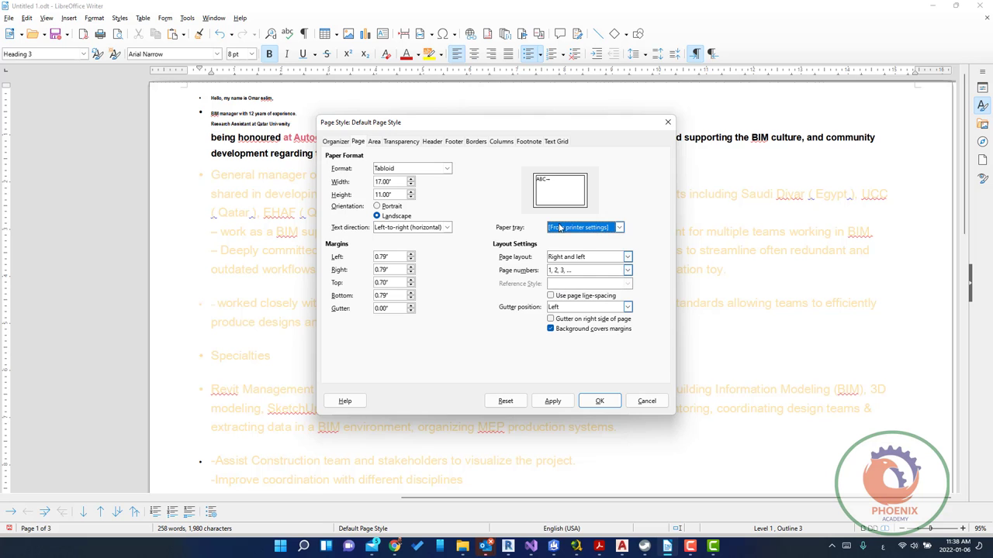
Step: Fill the page background with light green at 50% transparency
left_click(378, 146)
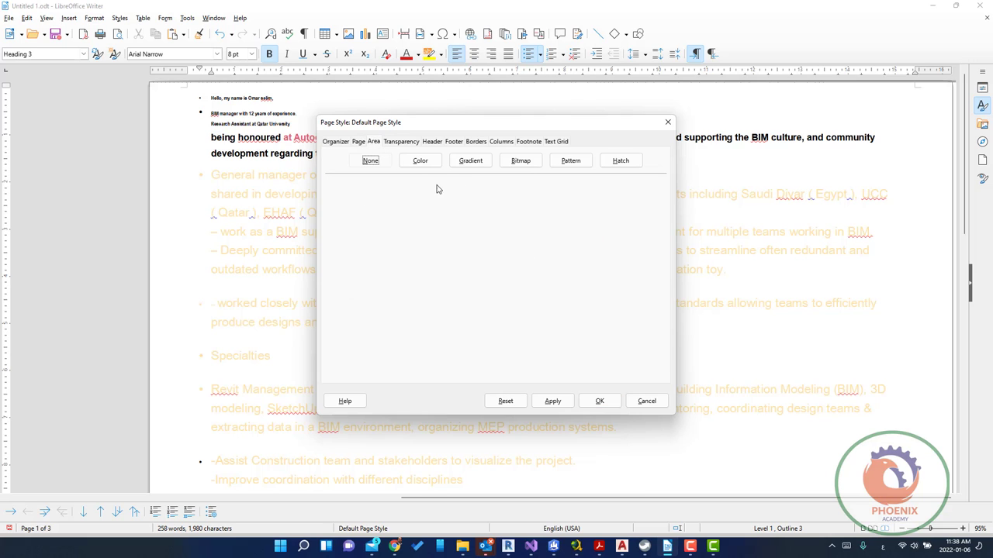
left_click(418, 164)
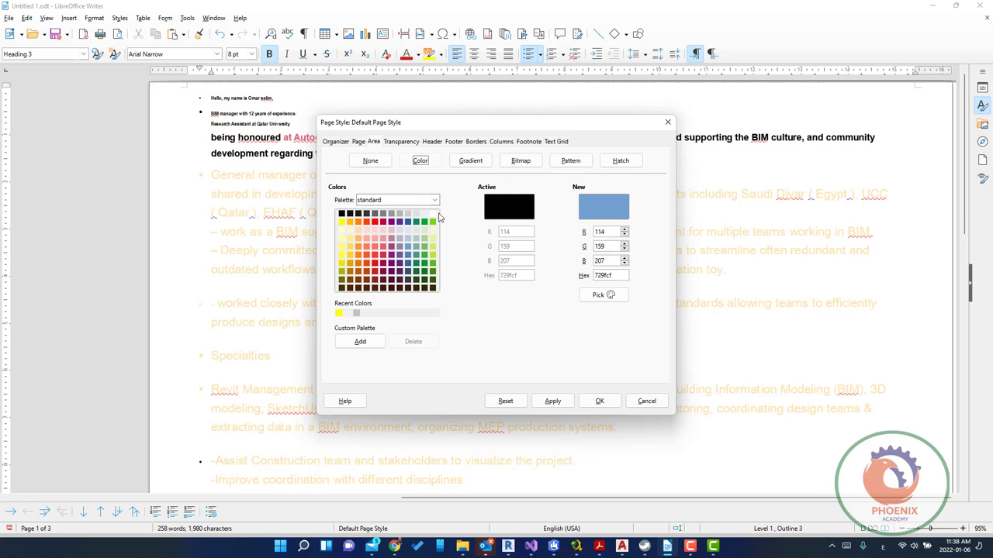
left_click(424, 230)
left_click(552, 401)
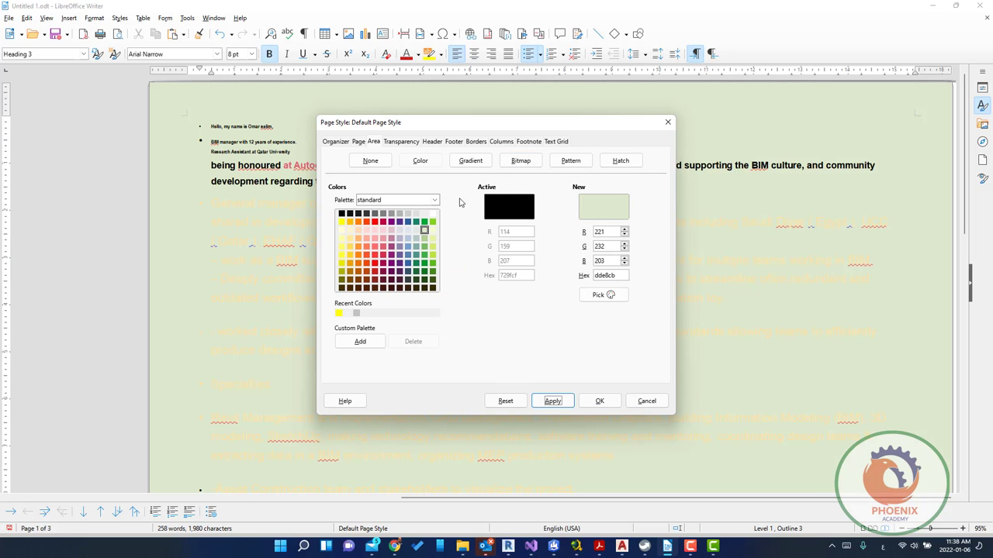
left_click(404, 142)
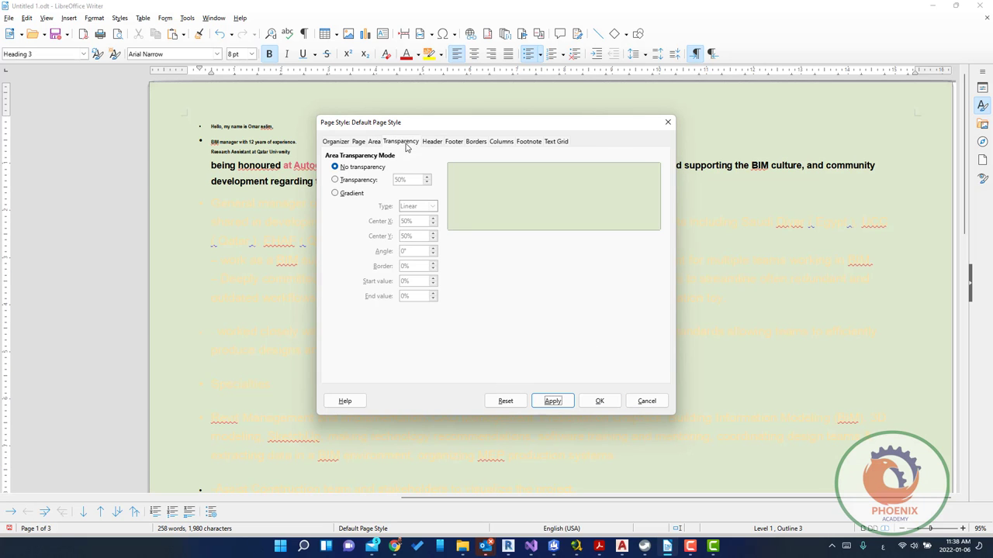
left_click(353, 181)
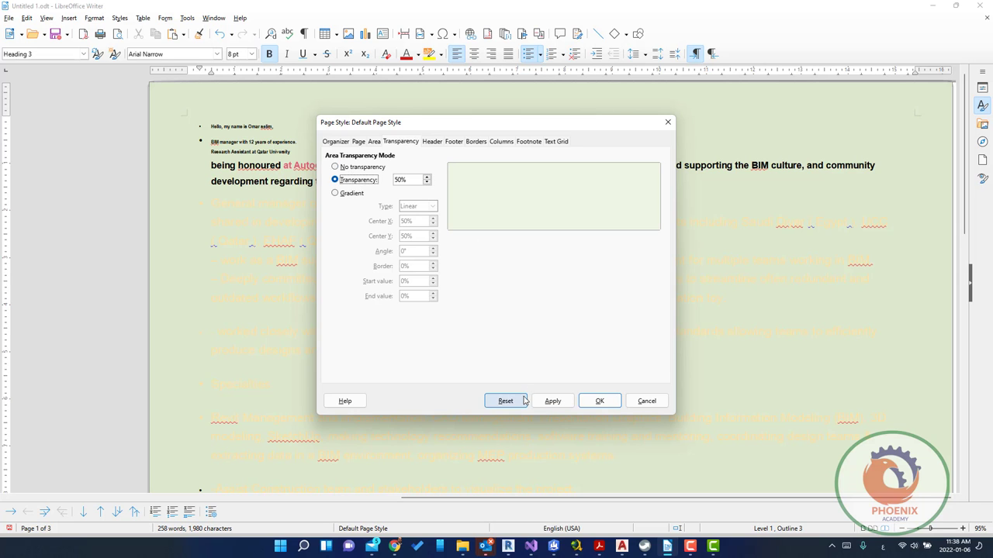
left_click(550, 401)
Step: Switch on the page header and apply it
left_click(425, 147)
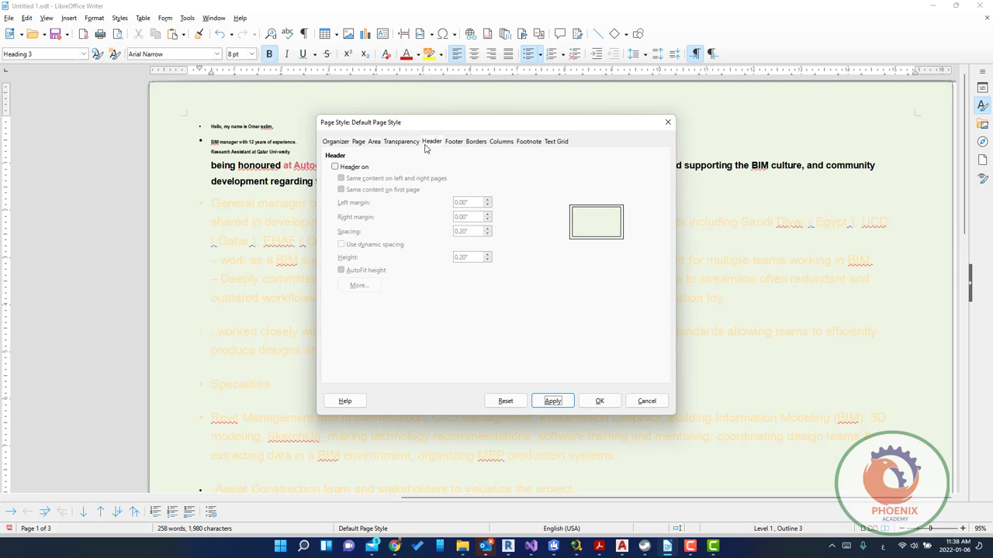
left_click(335, 167)
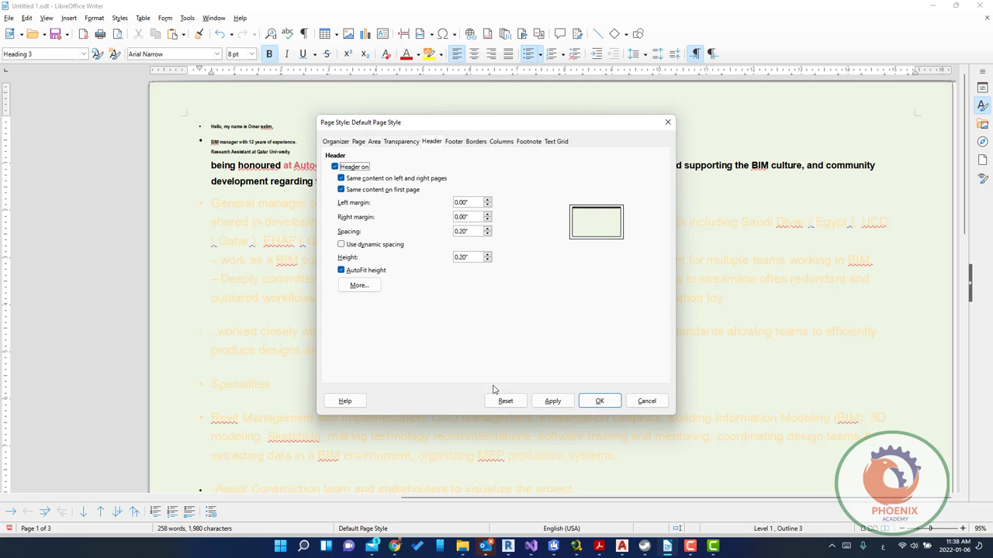
left_click(552, 401)
left_click(453, 142)
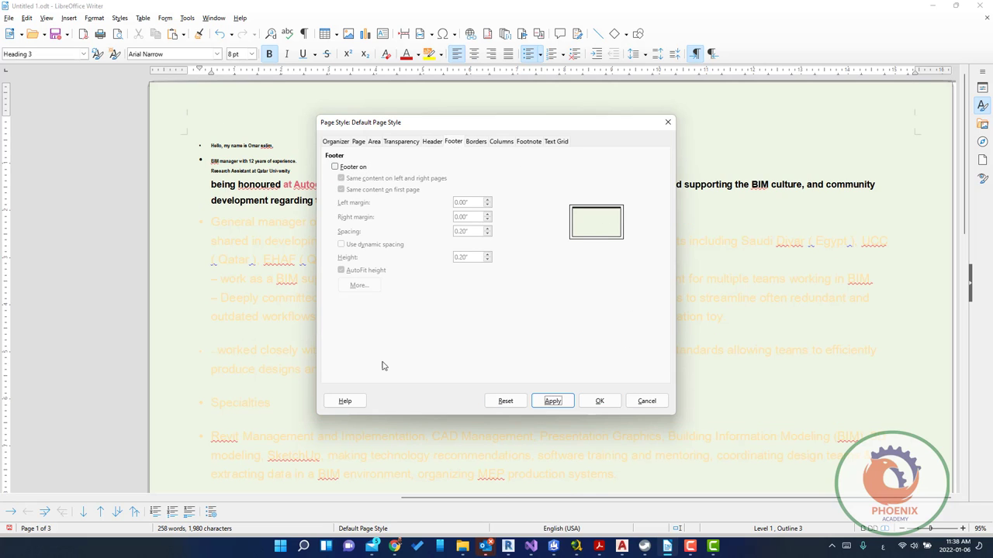
Step: Turn on the footer and add top and bottom page borders with a bottom-right gray shadow
left_click(336, 166)
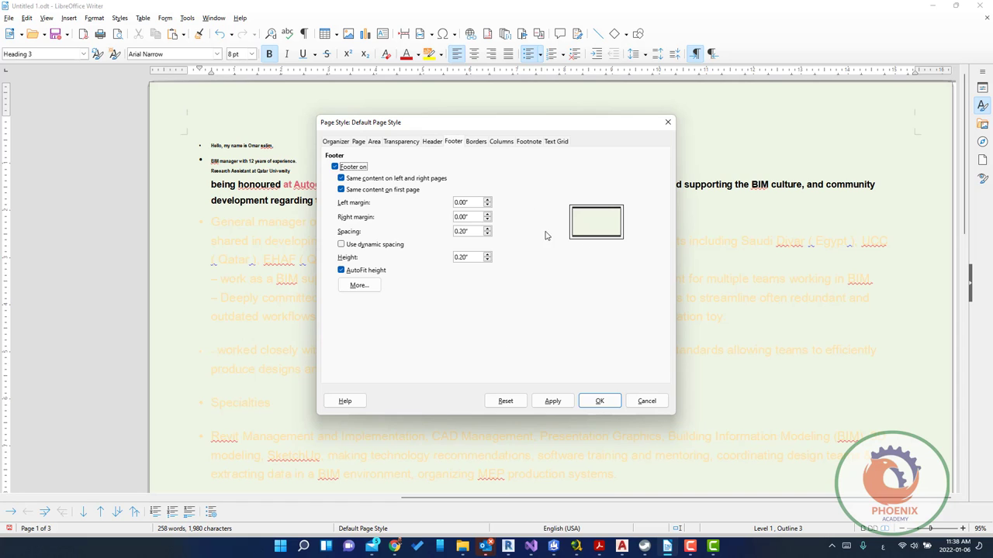
left_click(480, 145)
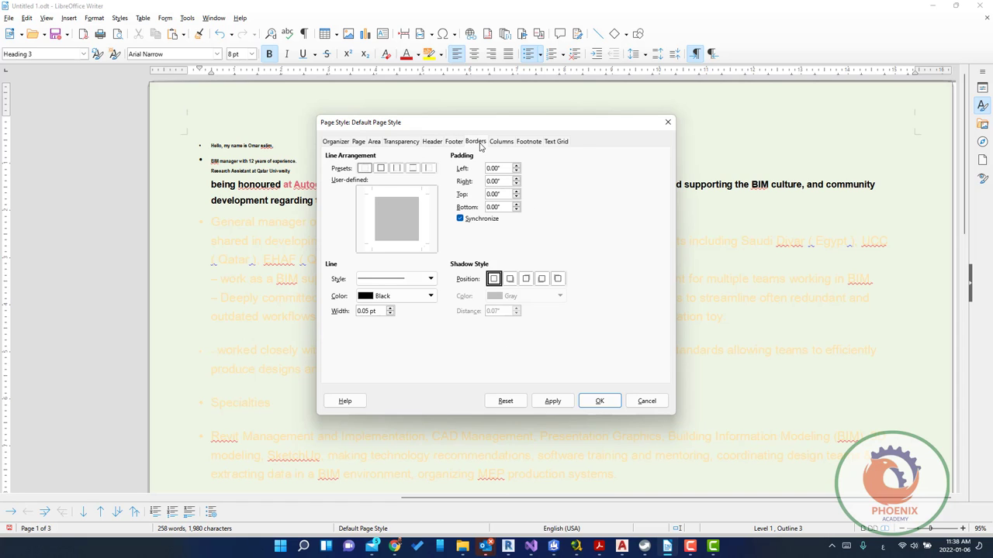
left_click(413, 168)
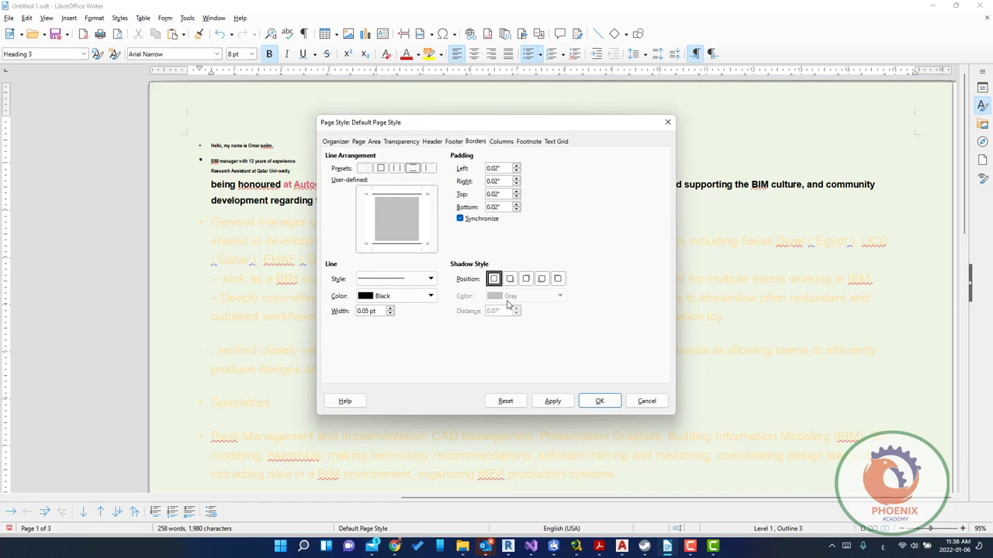
left_click(526, 279)
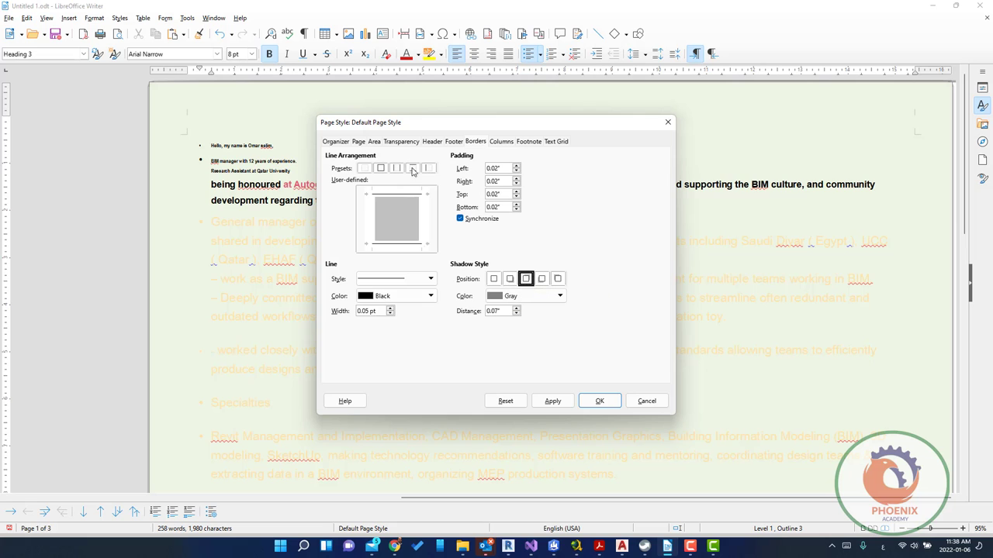
left_click(549, 407)
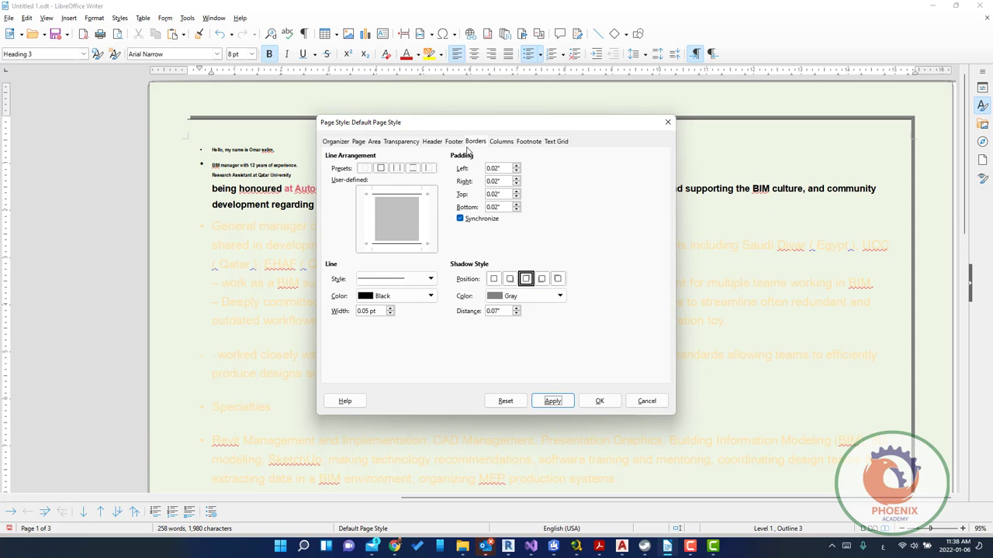
Step: Set the page layout to 2 columns, apply it, and close the Page Style dialog
left_click(500, 142)
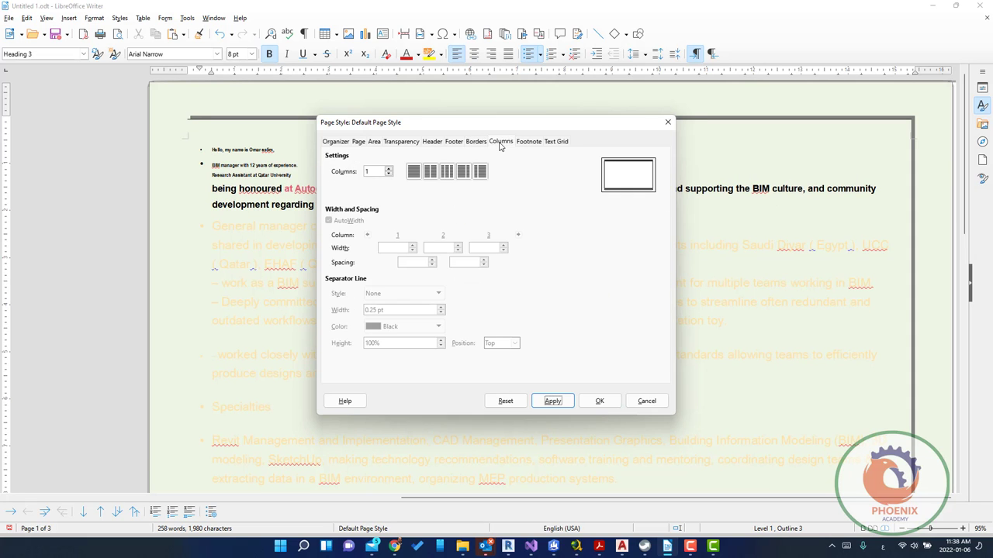
left_click(430, 172)
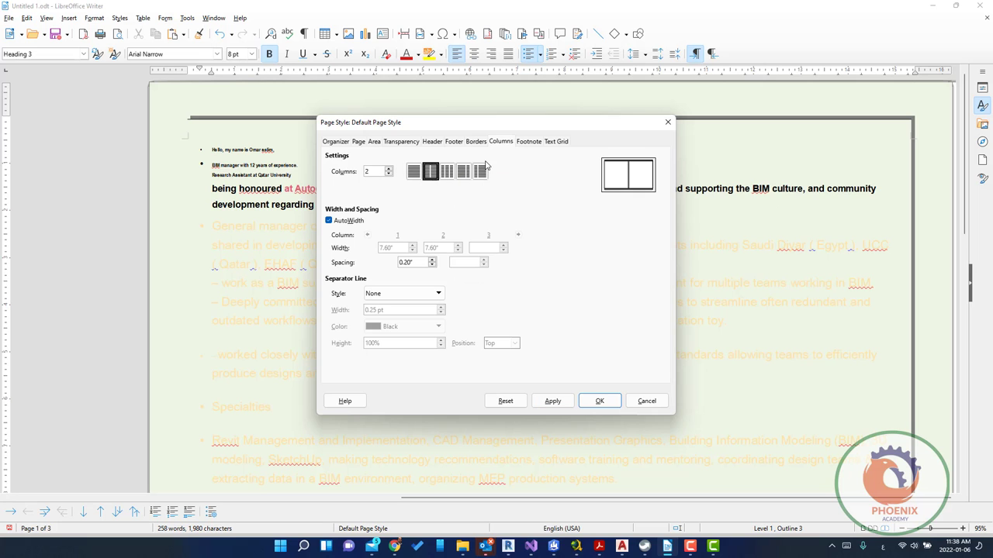
left_click(552, 402)
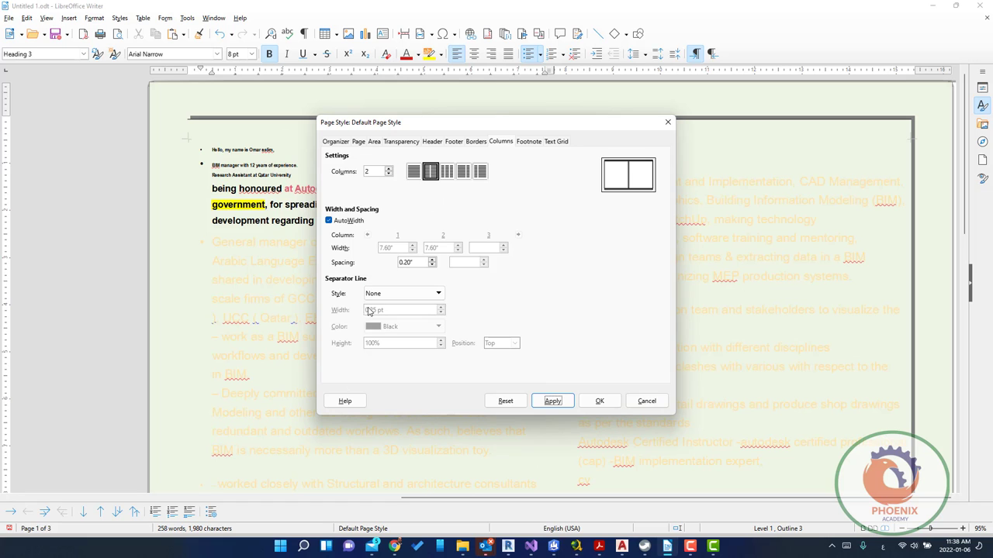
left_click(527, 143)
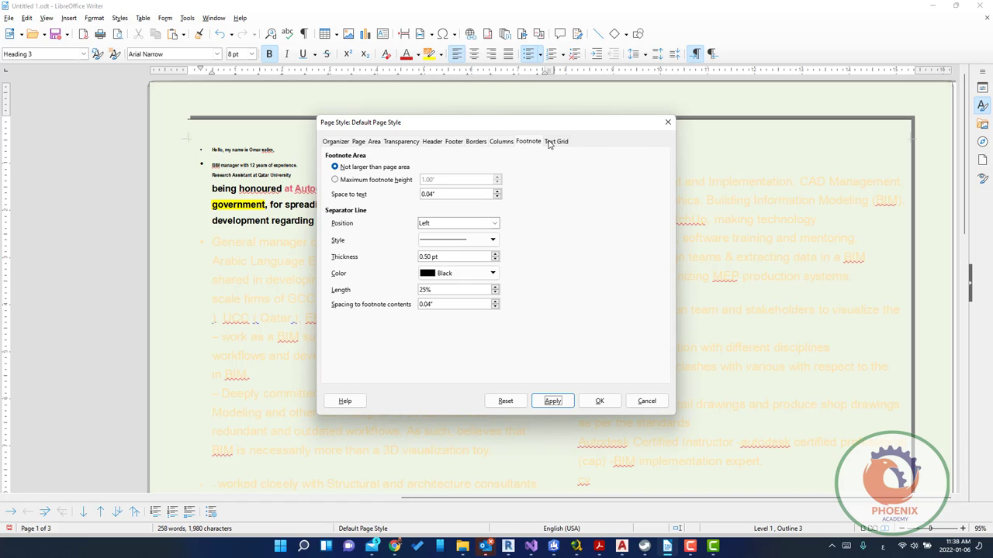
left_click(555, 142)
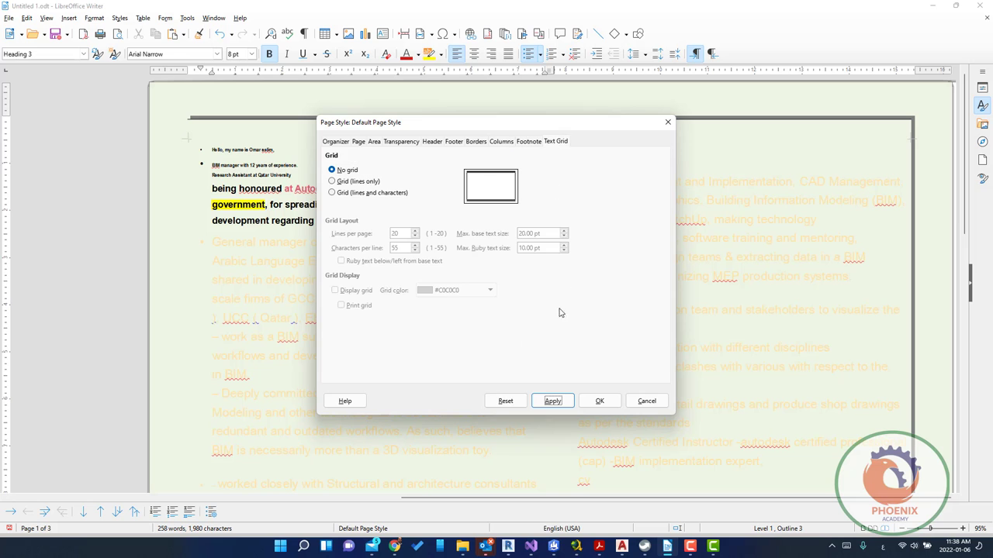
left_click(596, 401)
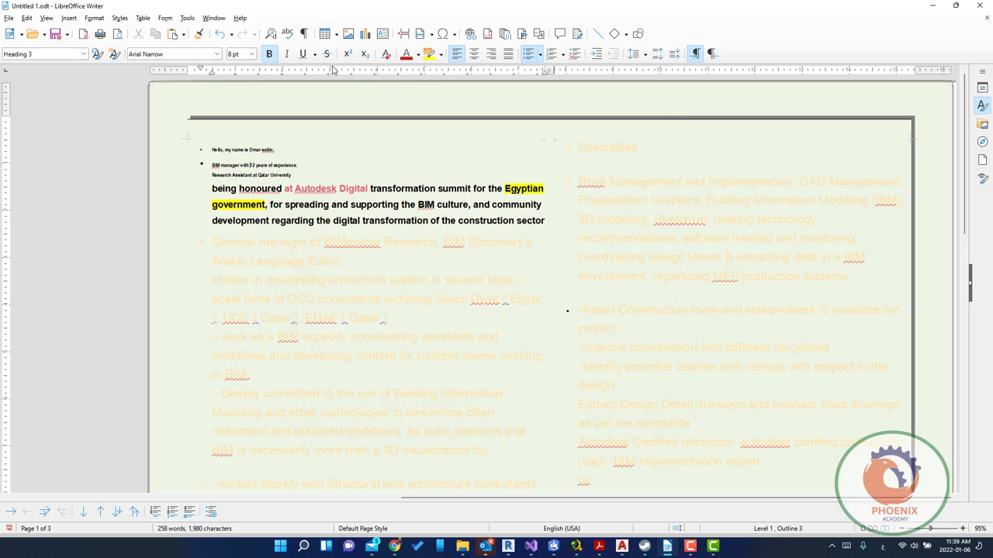
Step: Insert a manual page break before the '12 years of experience' section
scroll(377, 210, "down", 3)
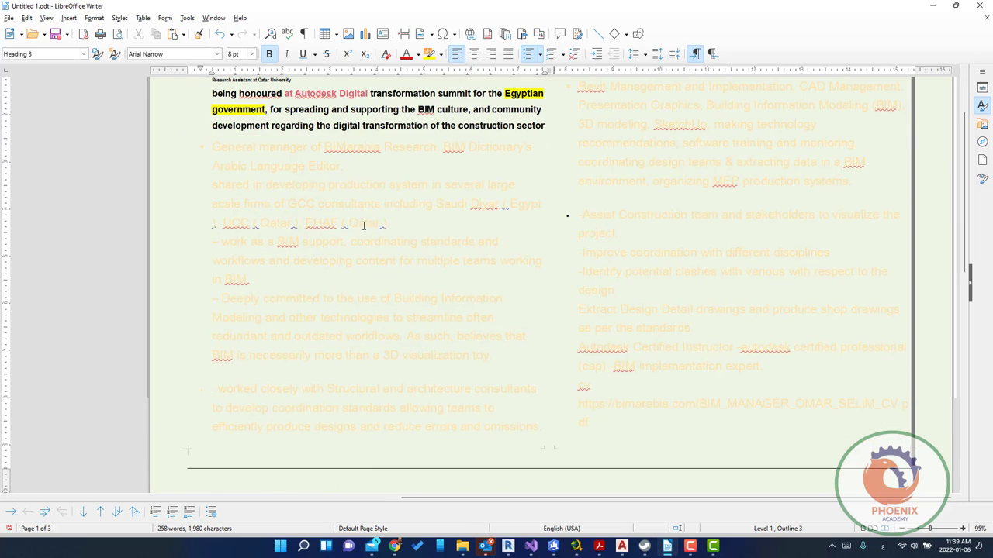
left_click(70, 18)
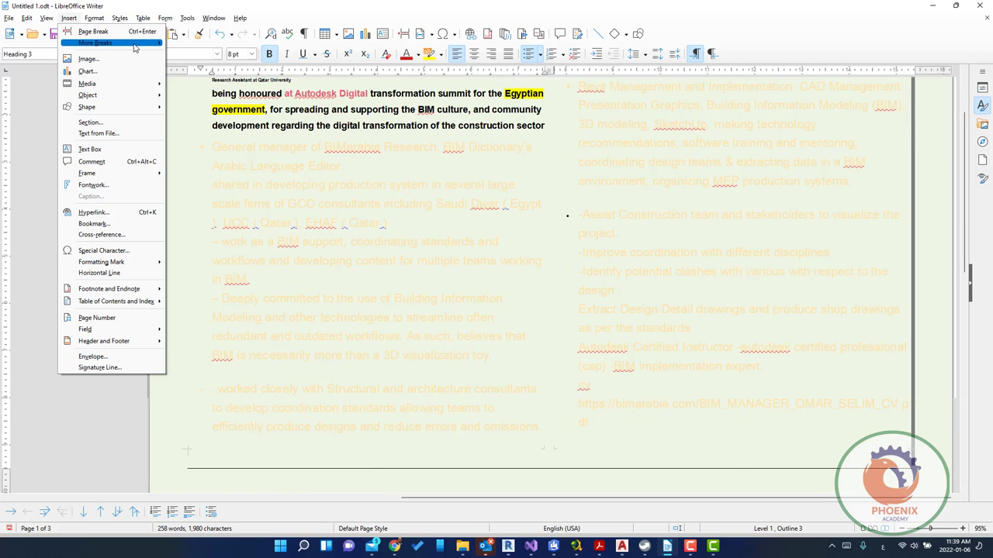
mouse_move(135, 44)
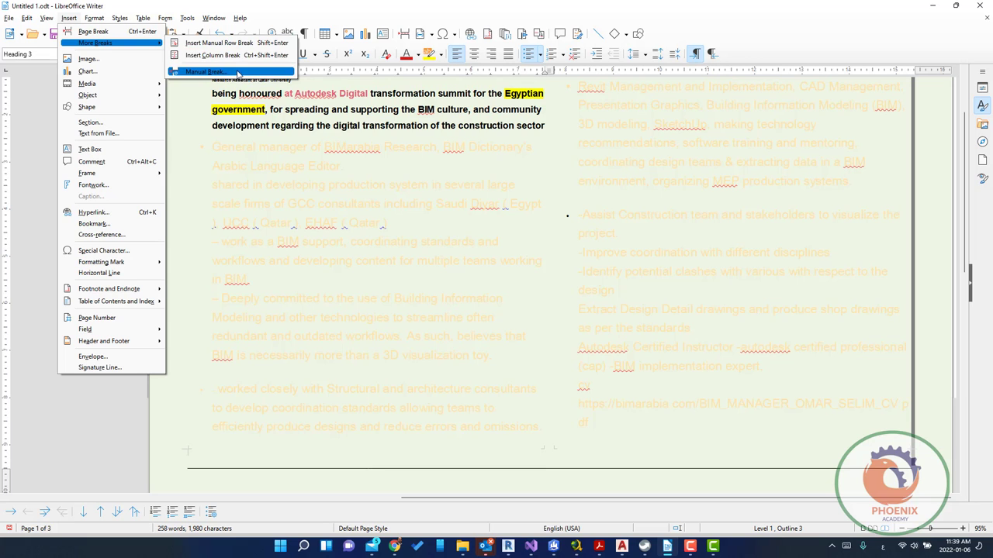
left_click(153, 35)
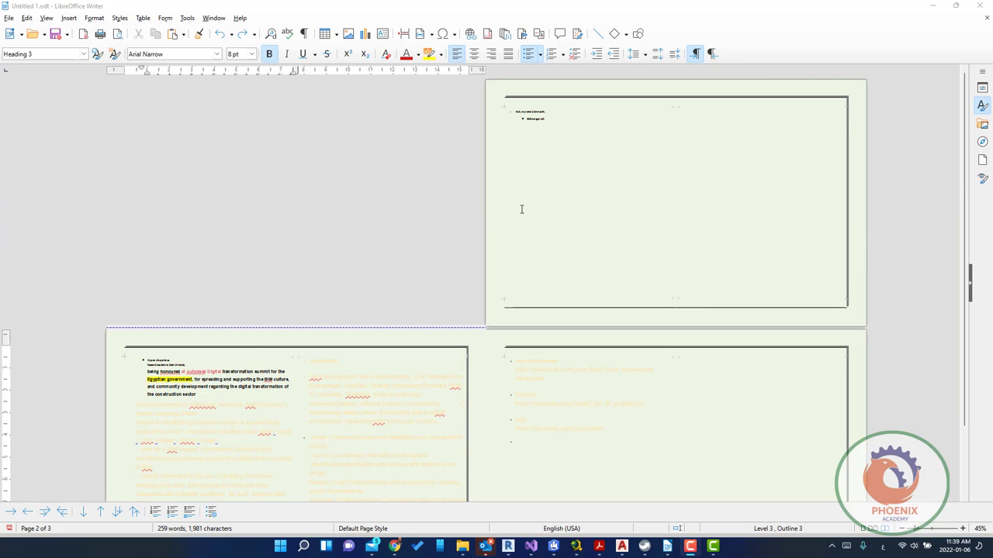
Step: Demote and promote the bullet paragraph's outline level, leaving it at Level 3
scroll(165, 394, "up", 3)
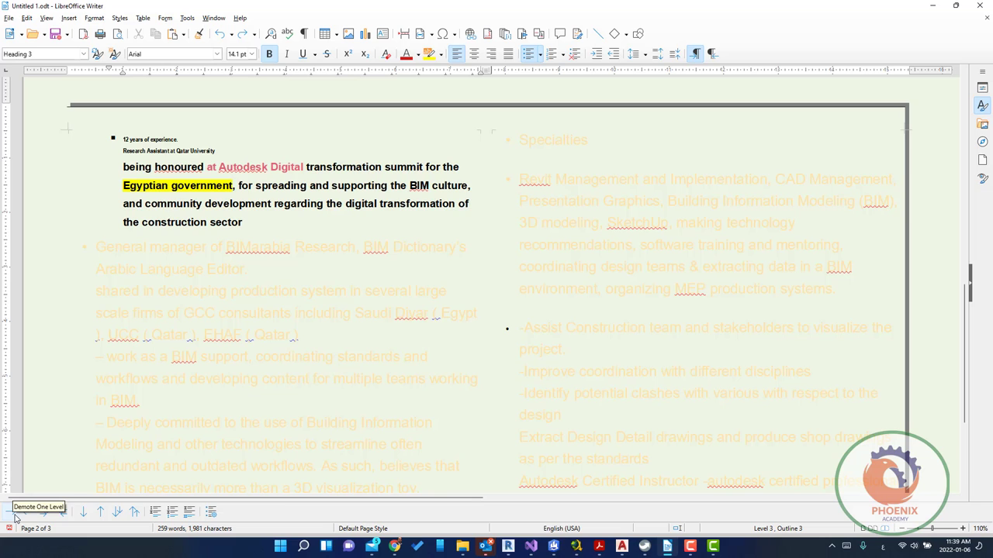
left_click(15, 516)
left_click(16, 517)
left_click(27, 517)
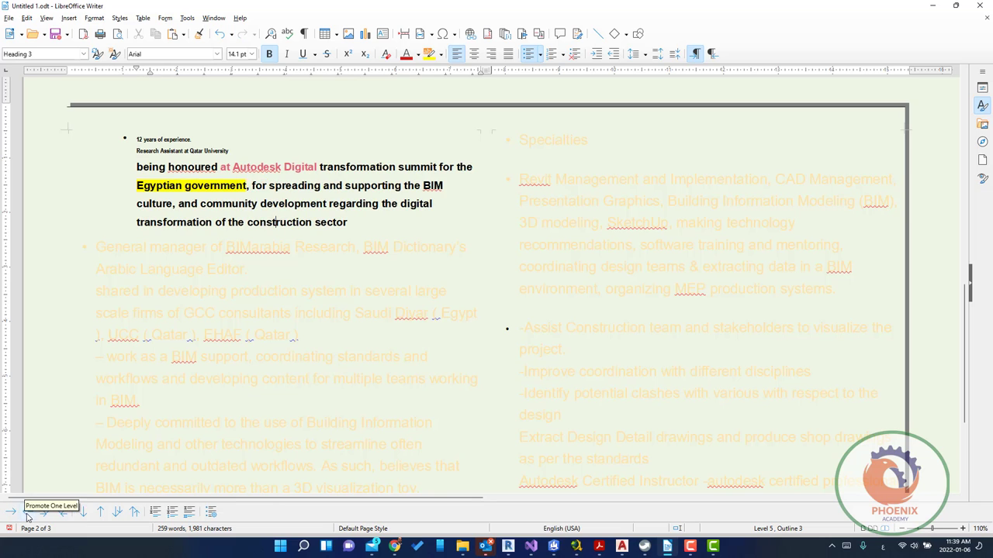
left_click(27, 517)
left_click(45, 514)
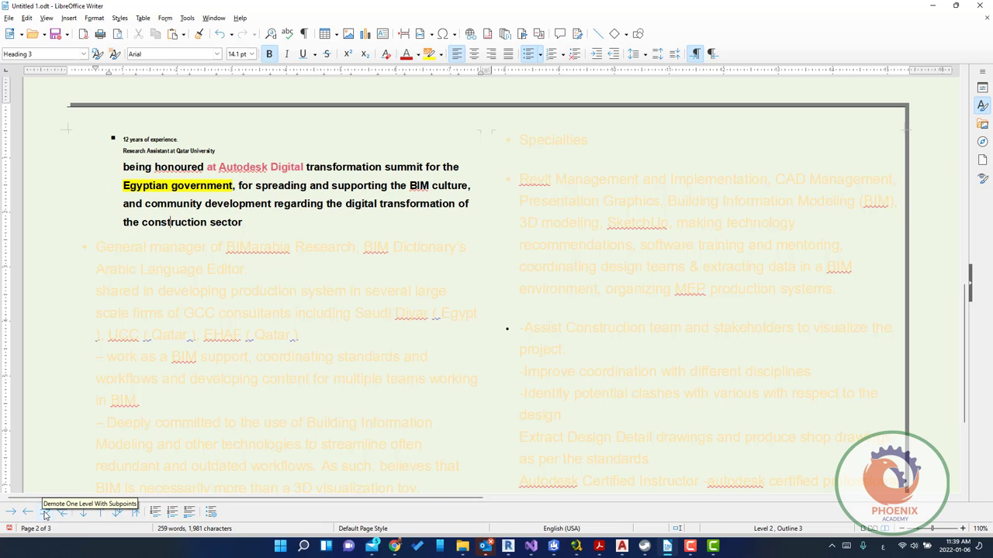
left_click(44, 514)
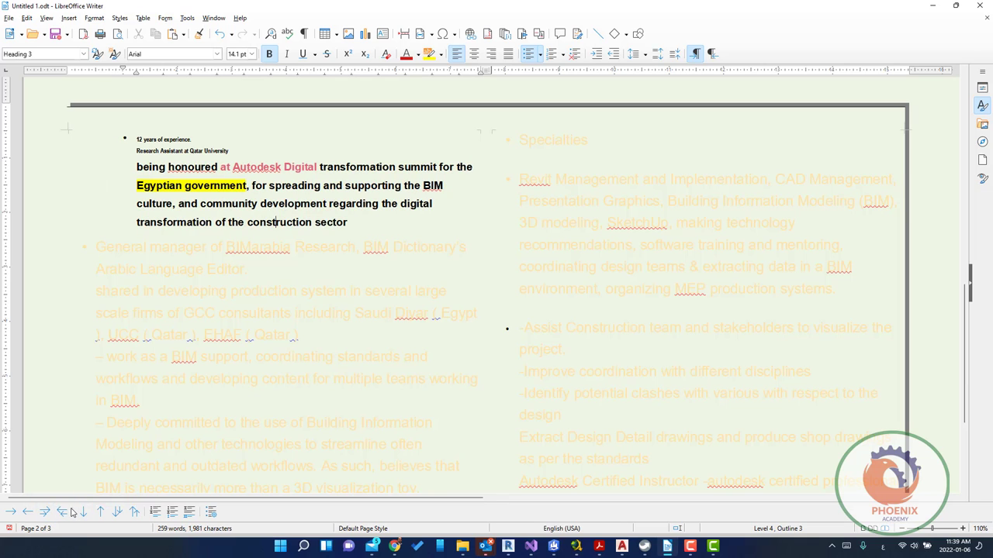
left_click(62, 511)
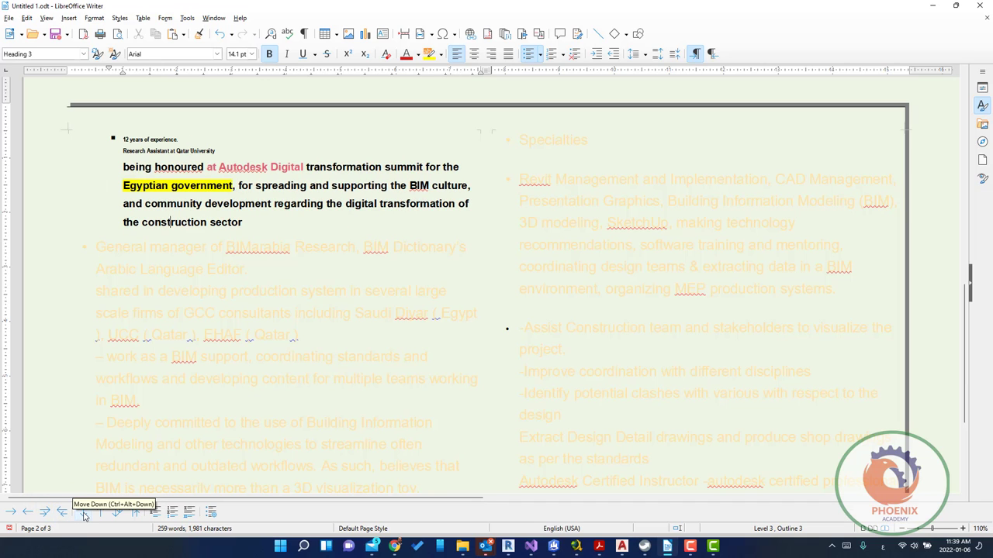
Step: Move the summit paragraph three places down the list, then one back up onto page 1
left_click(83, 513)
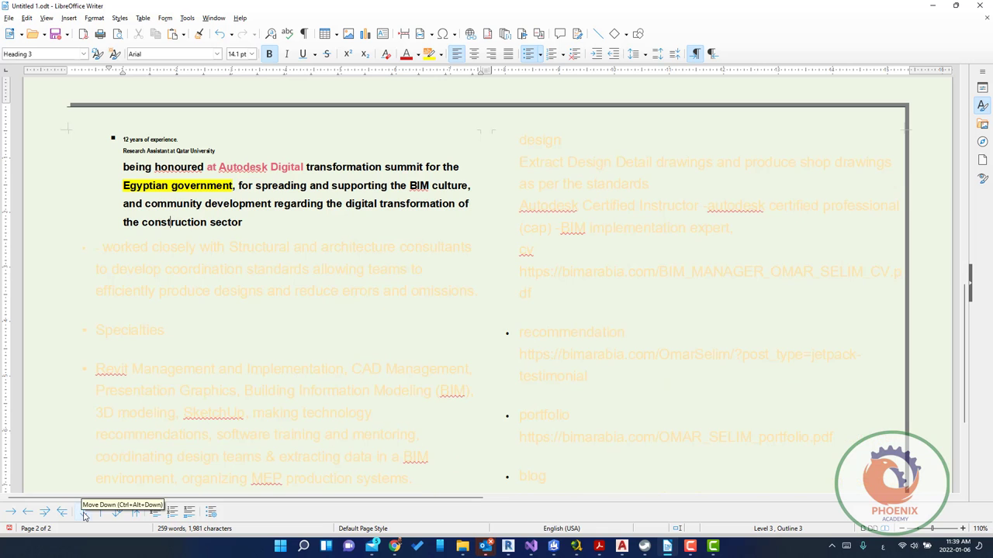
left_click(84, 513)
left_click(84, 513)
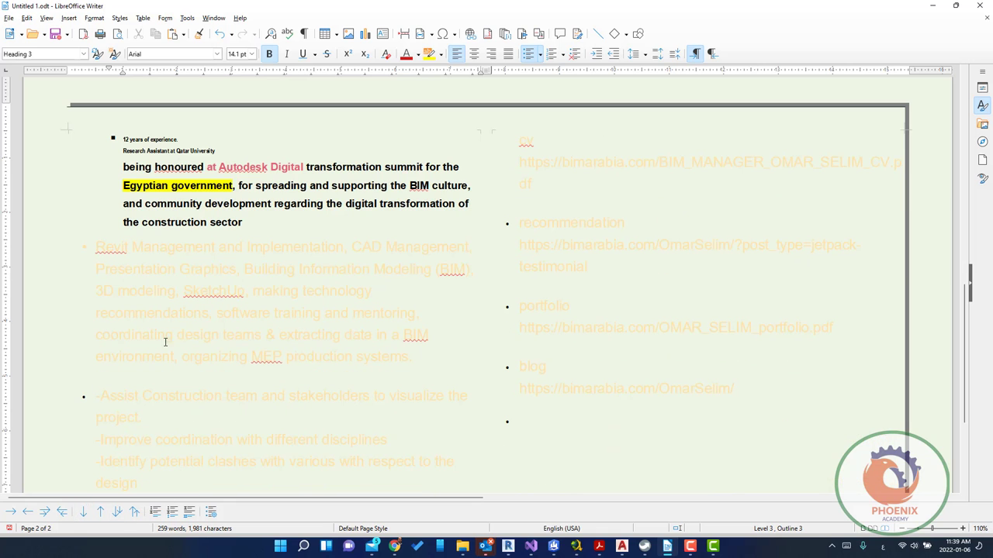
left_click(100, 511)
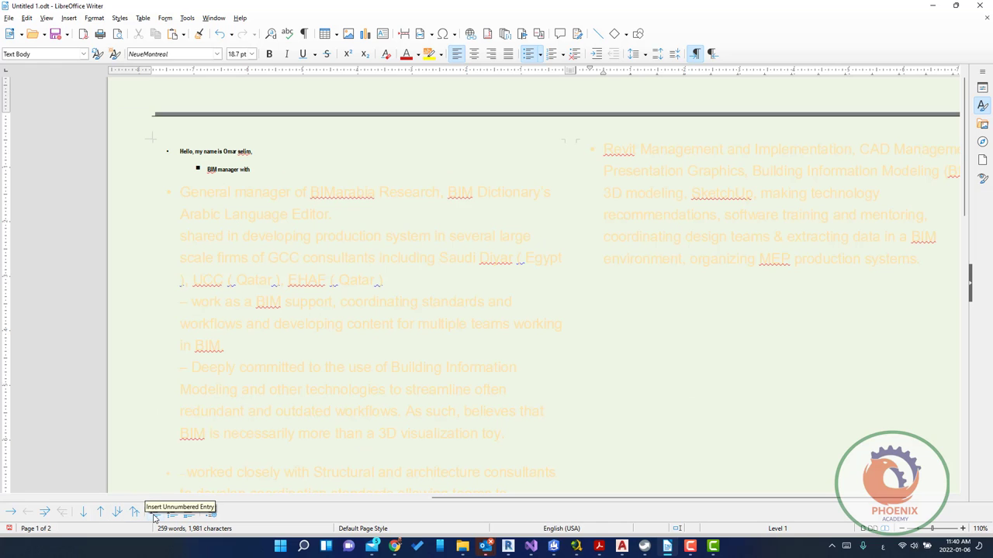
Step: Split the Revit Management paragraph after 'recommend' into unnumbered entries, pushing the remainder down
left_click(156, 517)
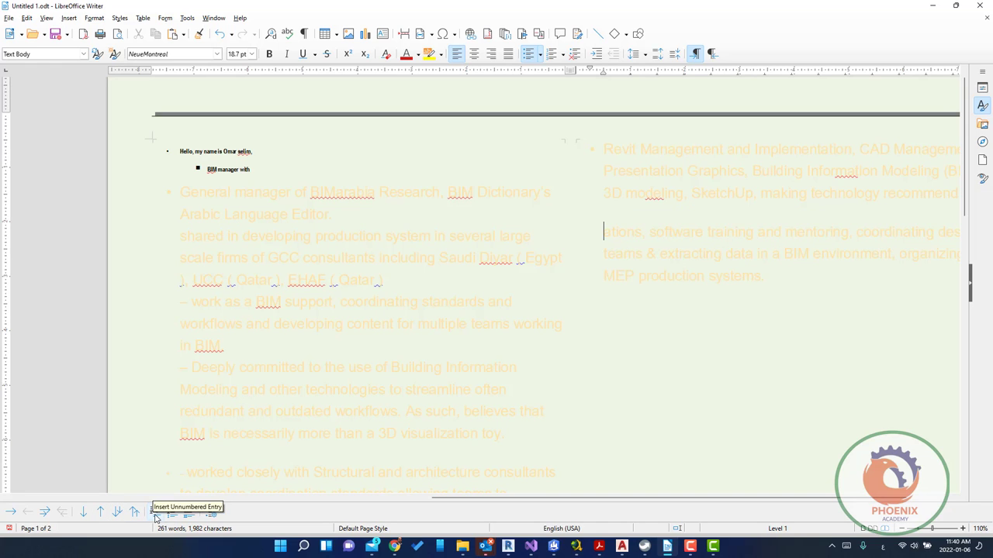
left_click(155, 517)
left_click(156, 517)
left_click(156, 517)
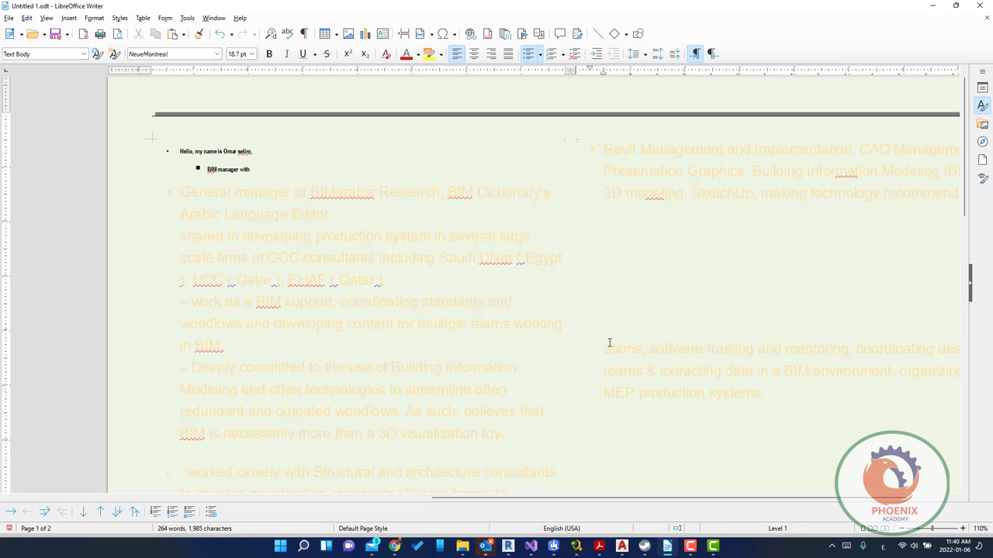
Step: Switch to single-page view and scroll through the two-page résumé
left_click(864, 530)
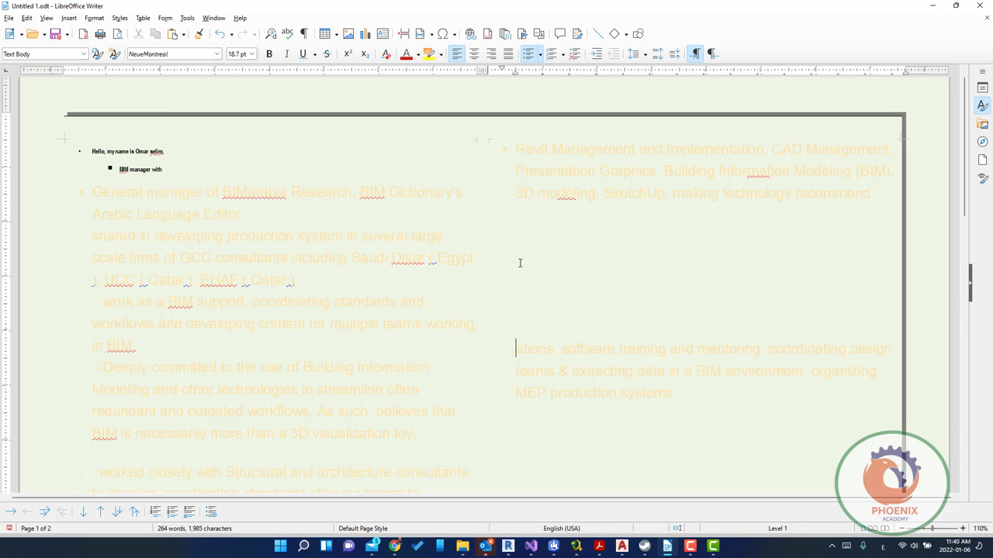
scroll(519, 263, "down", 3)
scroll(517, 262, "down", 2)
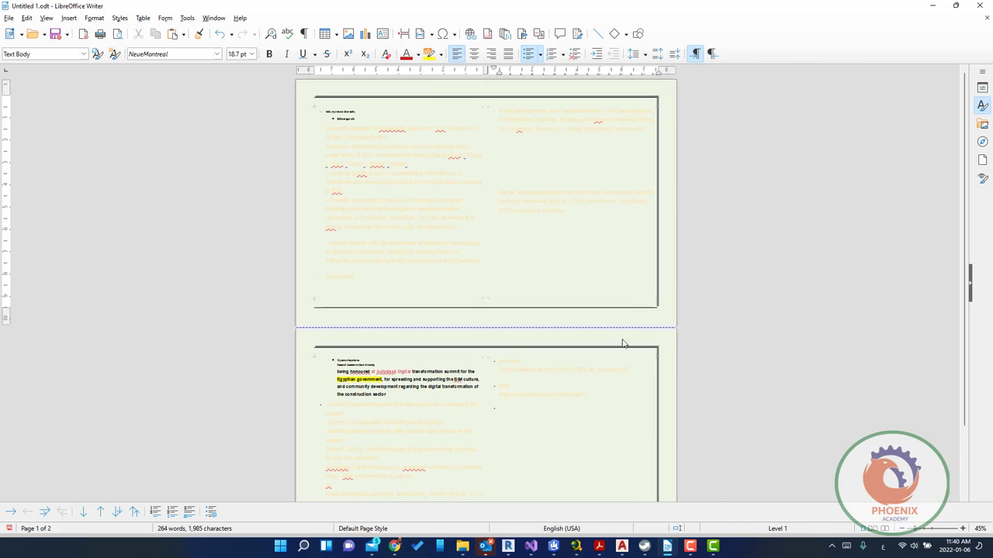
Step: Switch to multi-page view, then book view, and scroll through the page spread
left_click(873, 529)
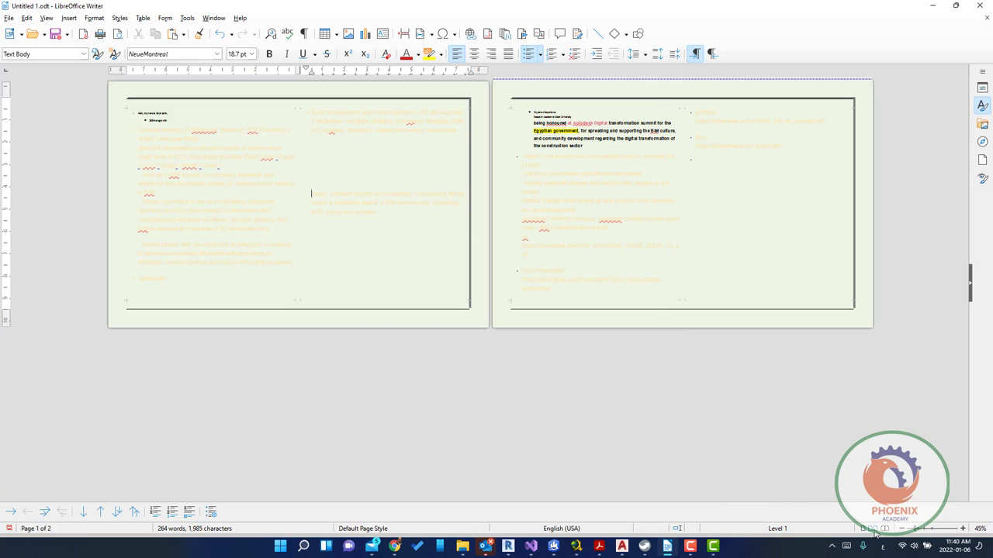
left_click(887, 529)
scroll(596, 336, "down", 2)
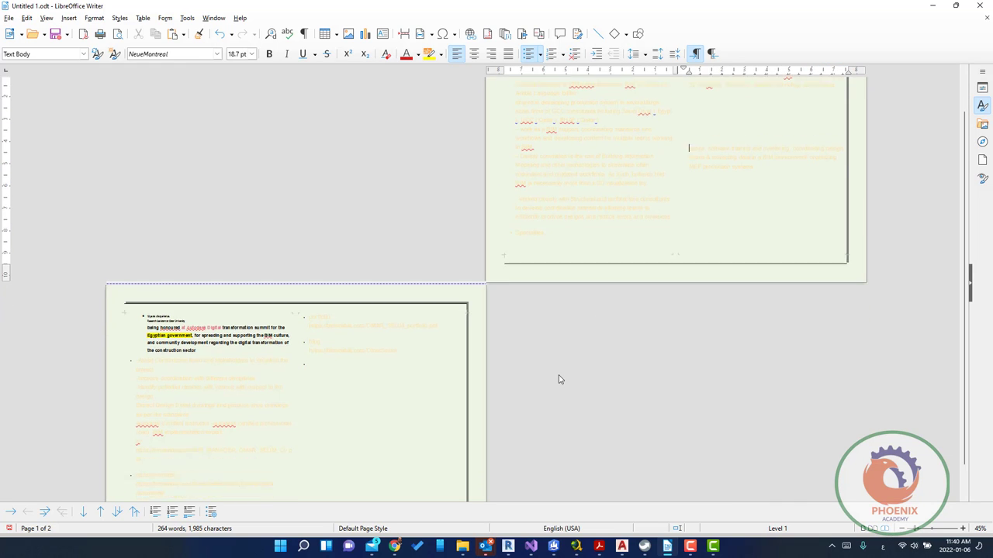
scroll(559, 376, "down", 1)
scroll(562, 375, "up", 2)
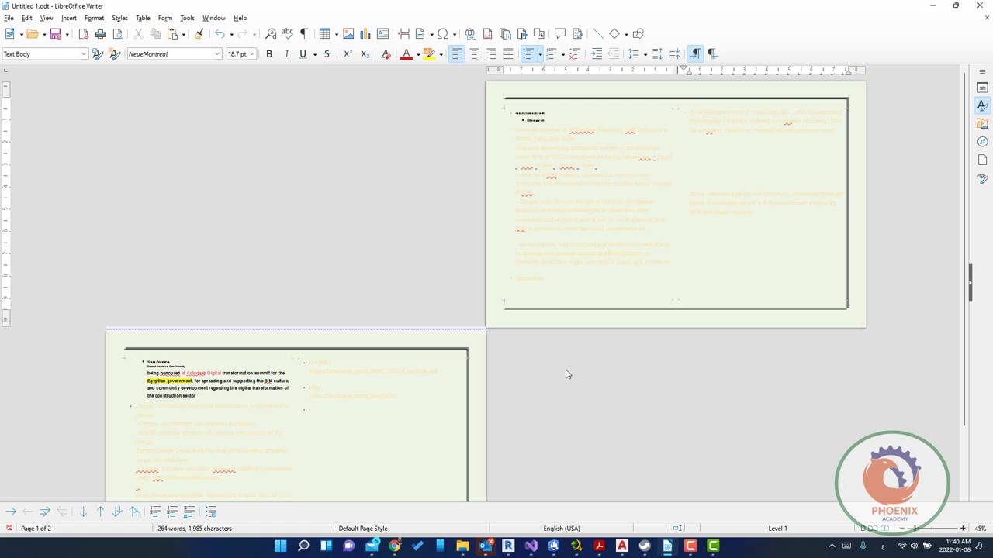